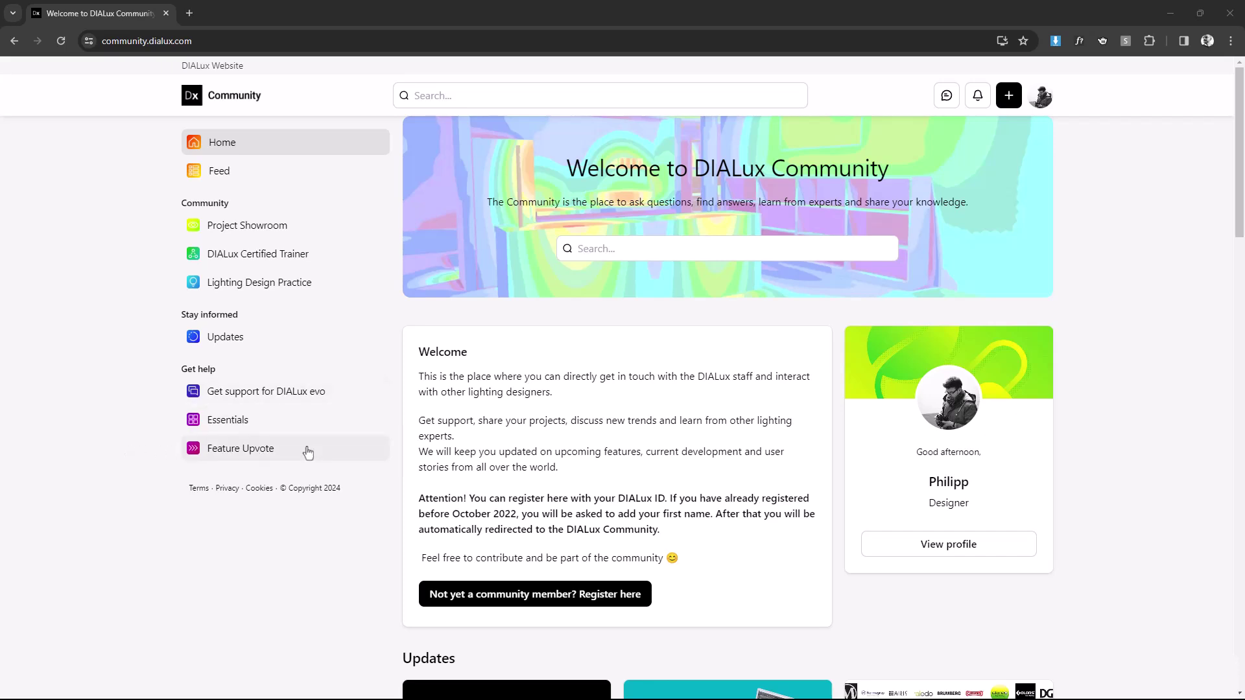
# Open the Feature Upvote board and filter its ideas to the In beta tab.
pyautogui.click(306, 450)
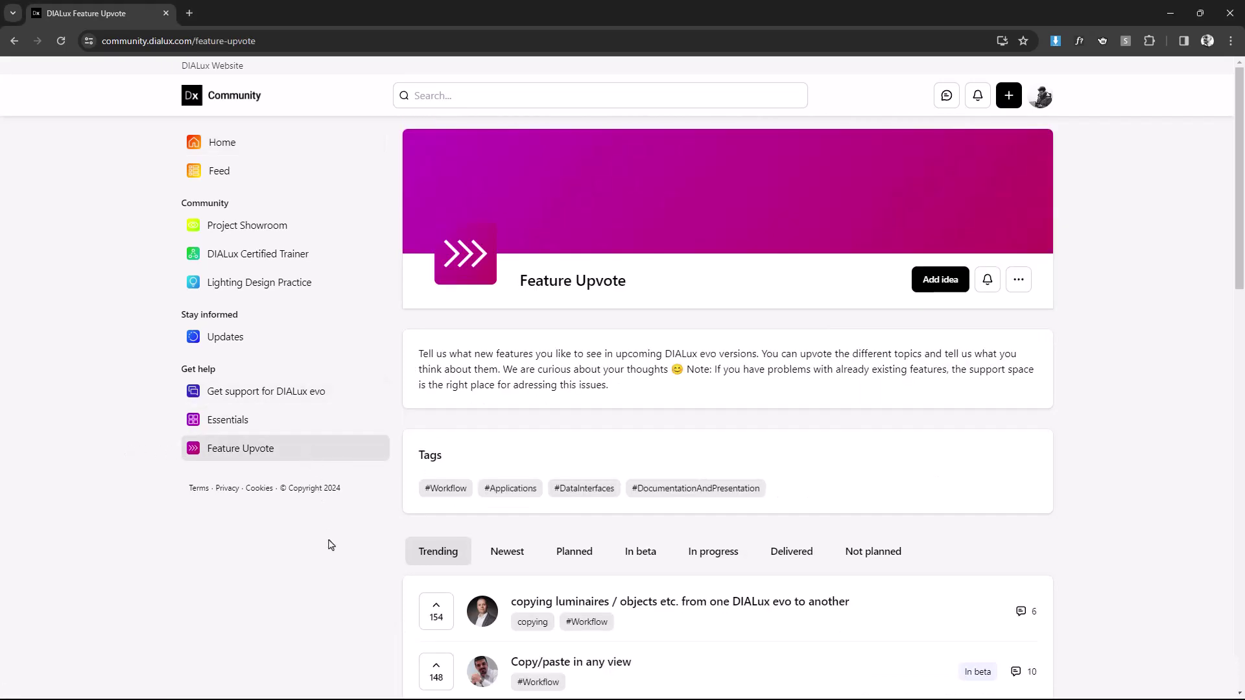
pyautogui.scroll(-4, 331, 544)
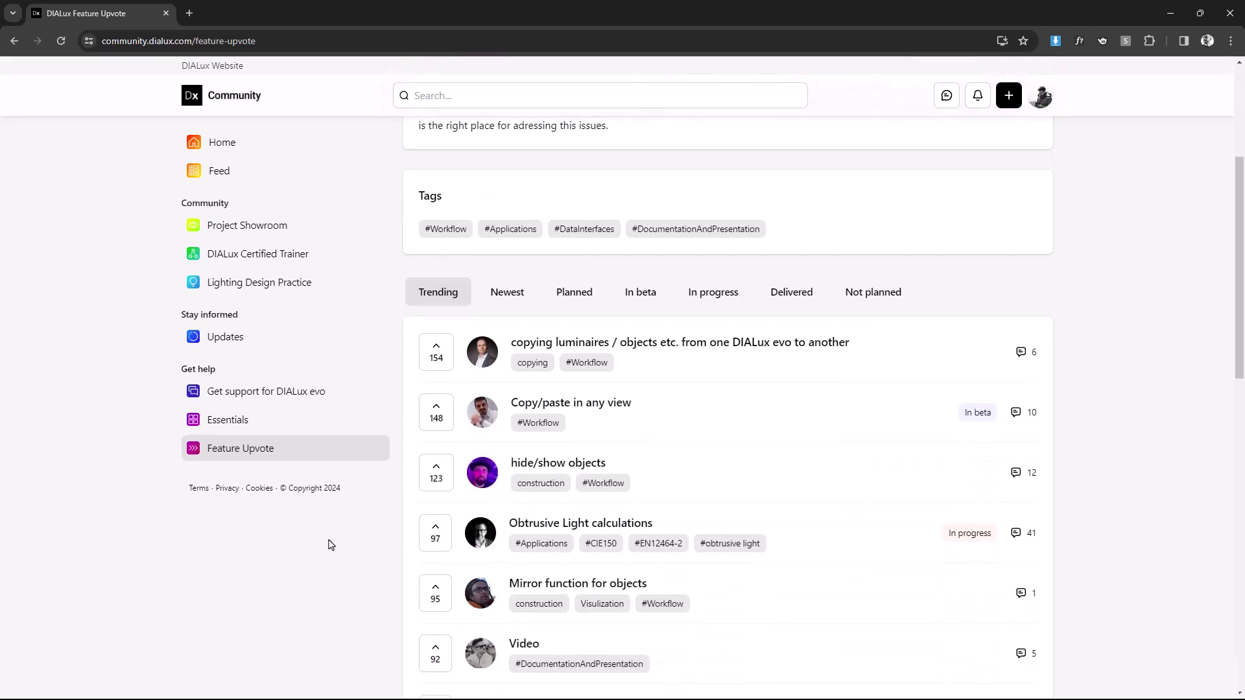
pyautogui.scroll(-2, 331, 545)
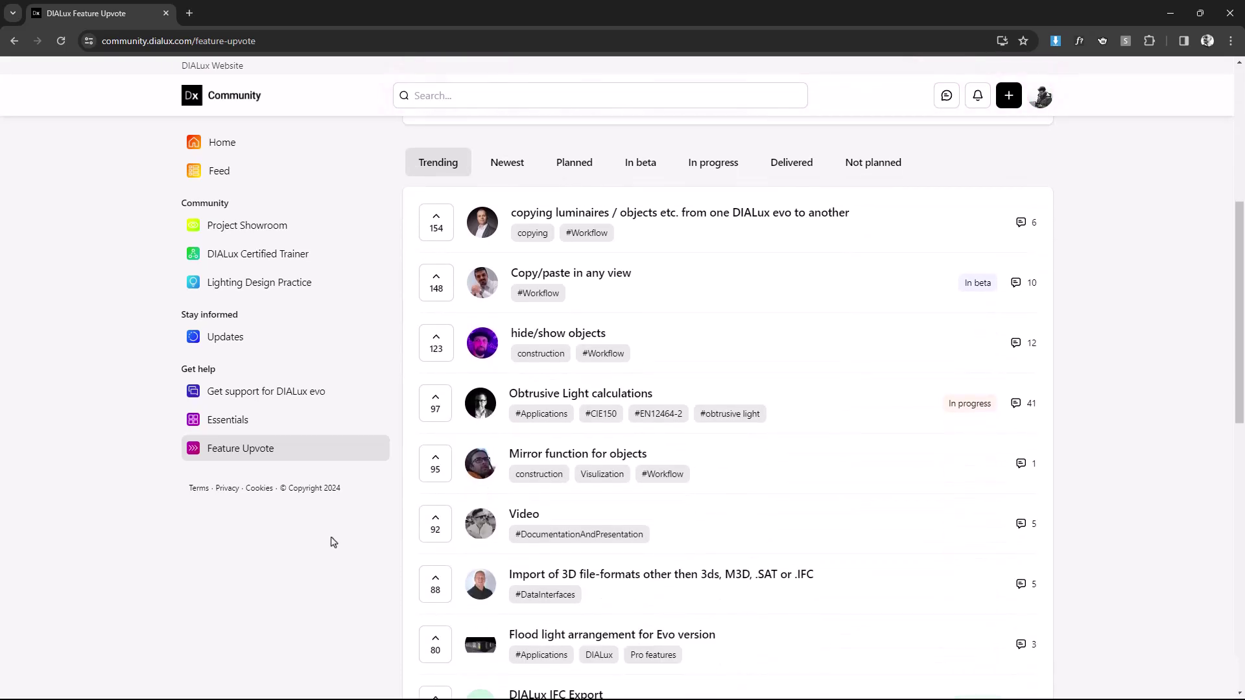
pyautogui.click(640, 167)
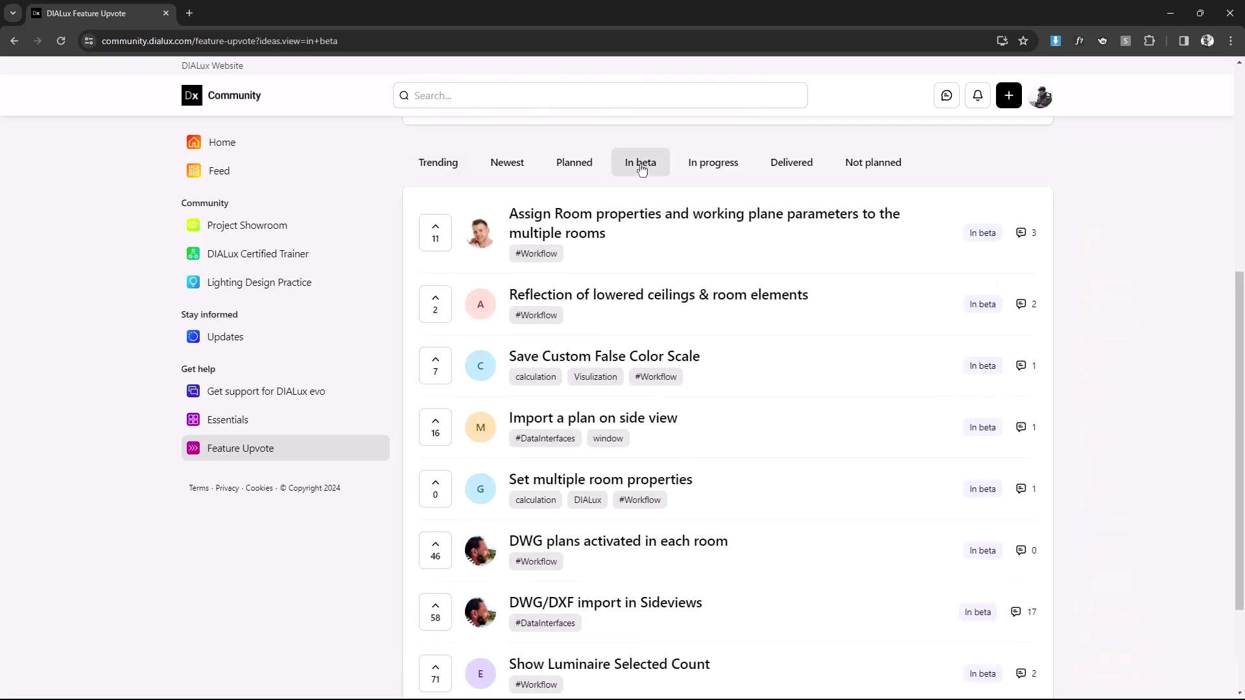
pyautogui.scroll(5, 640, 170)
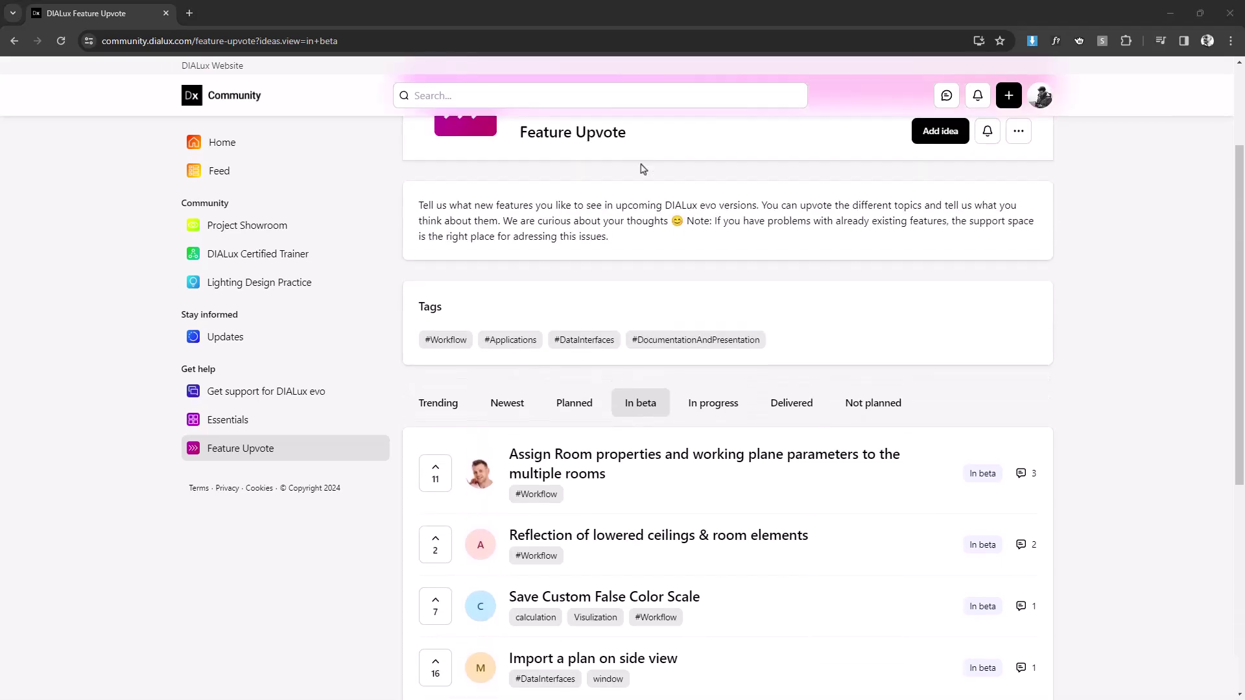
# Add an idea 'Staircase Wizard: Simplified staircase construction' with pasted description and the DIALux tag.
pyautogui.click(935, 217)
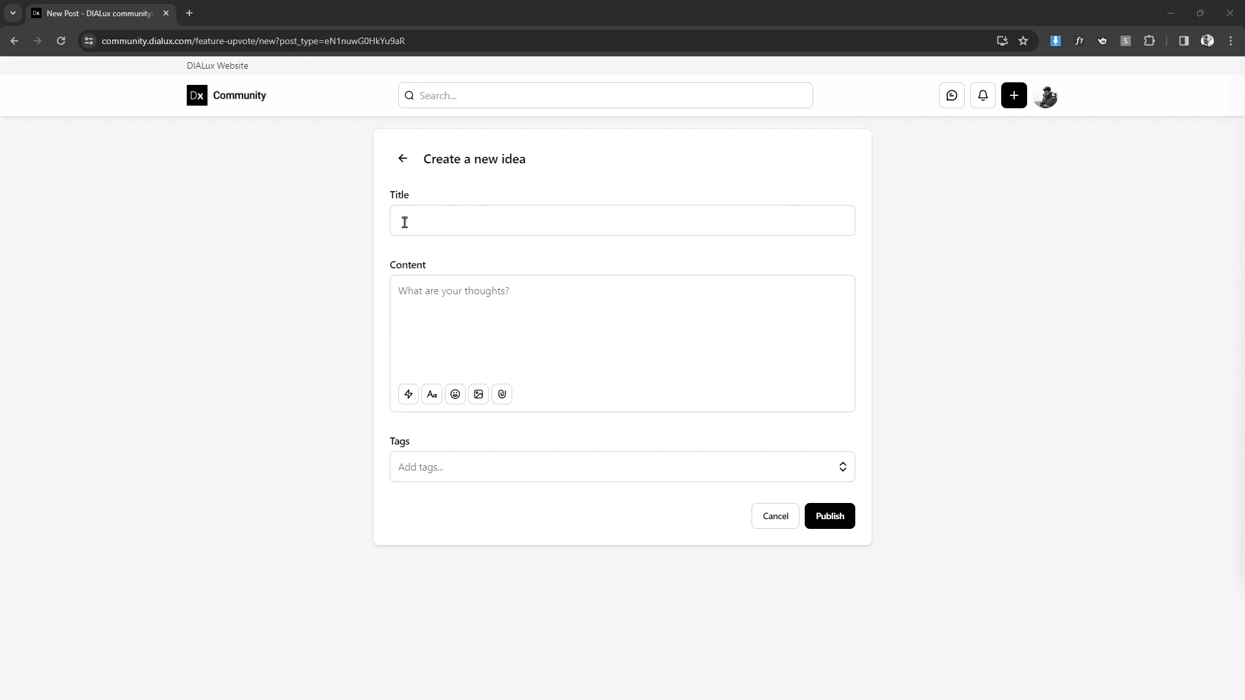
pyautogui.click(404, 223)
pyautogui.write('Staircase Wizard: Simplified staircase construction')
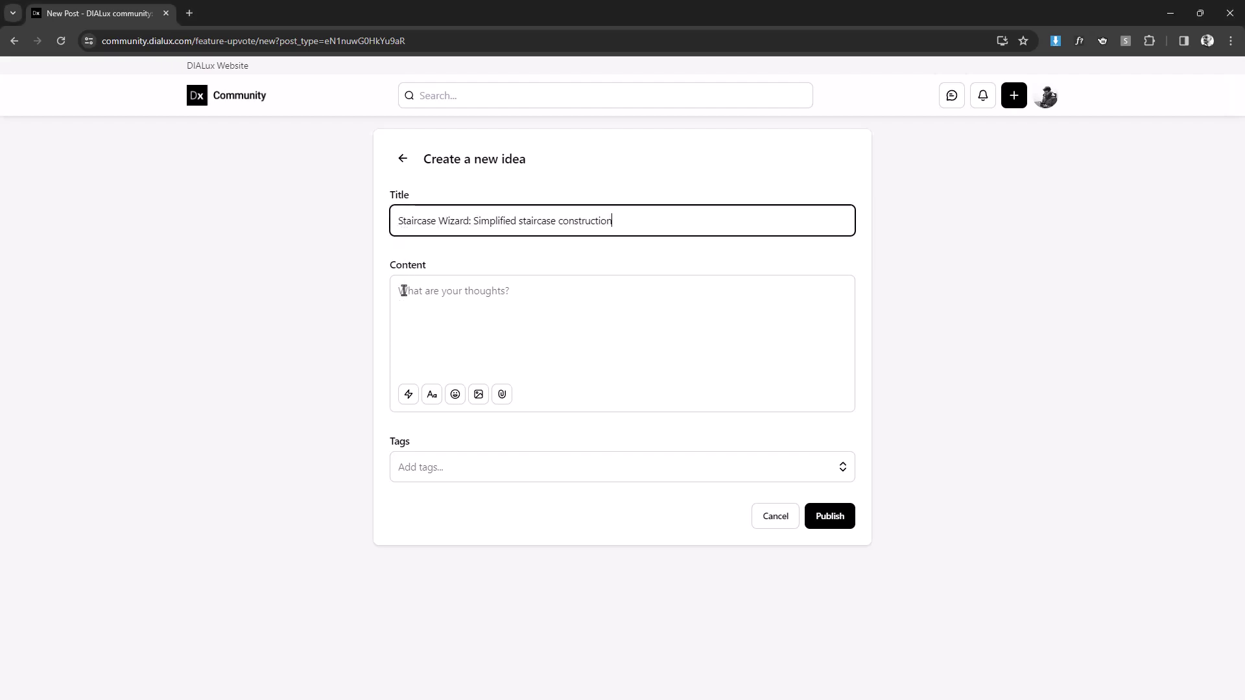
pyautogui.click(403, 290)
pyautogui.write('It would be nice if evo had a wizard for staircase construction. Imagine that you simply enter a few parameters - such as height, width and gradient - and the software spits out a clean staircase object. No more long constructions and error, just straight-up efficiency when planning stairs!')
pyautogui.click(813, 468)
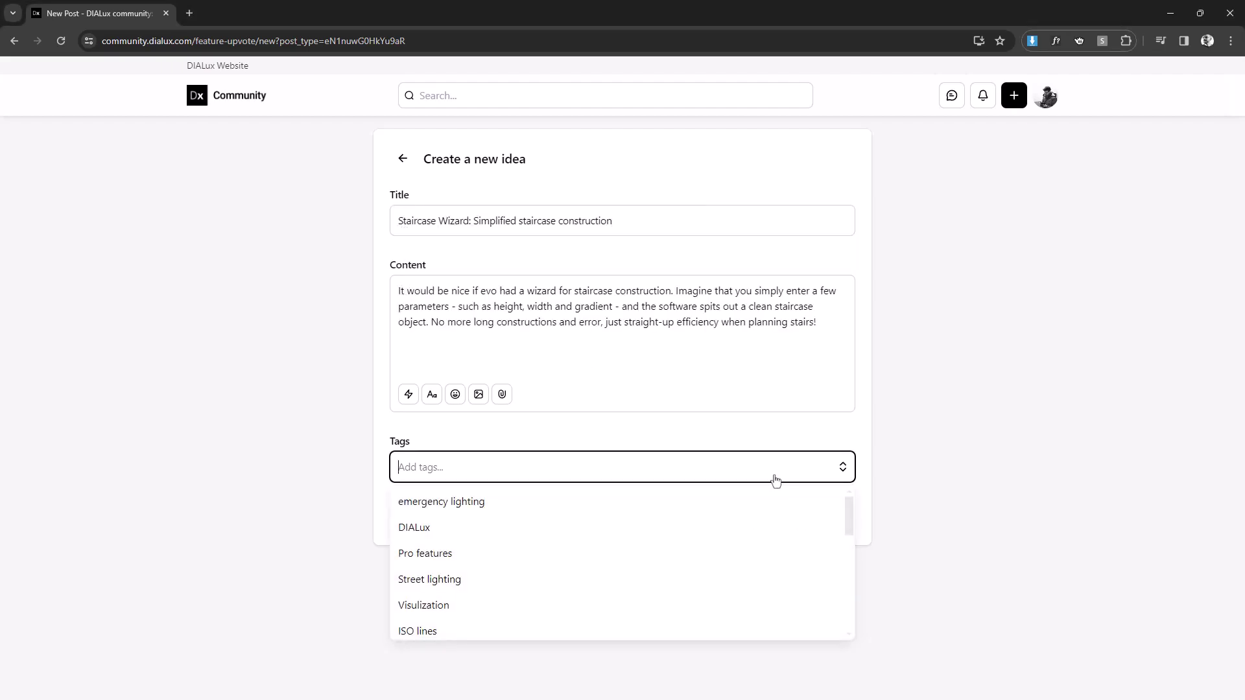
pyautogui.click(486, 536)
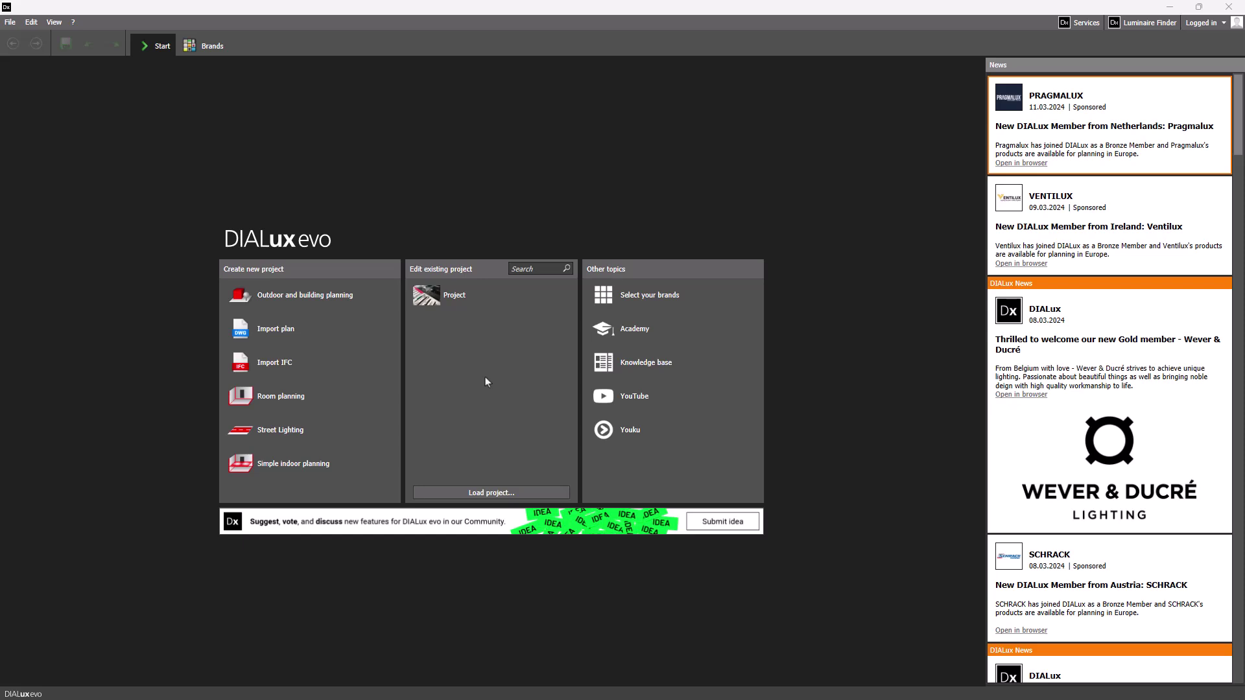
# Open the school project and select classroom 2 and the top-right room in Spaces.
pyautogui.doubleClick(488, 299)
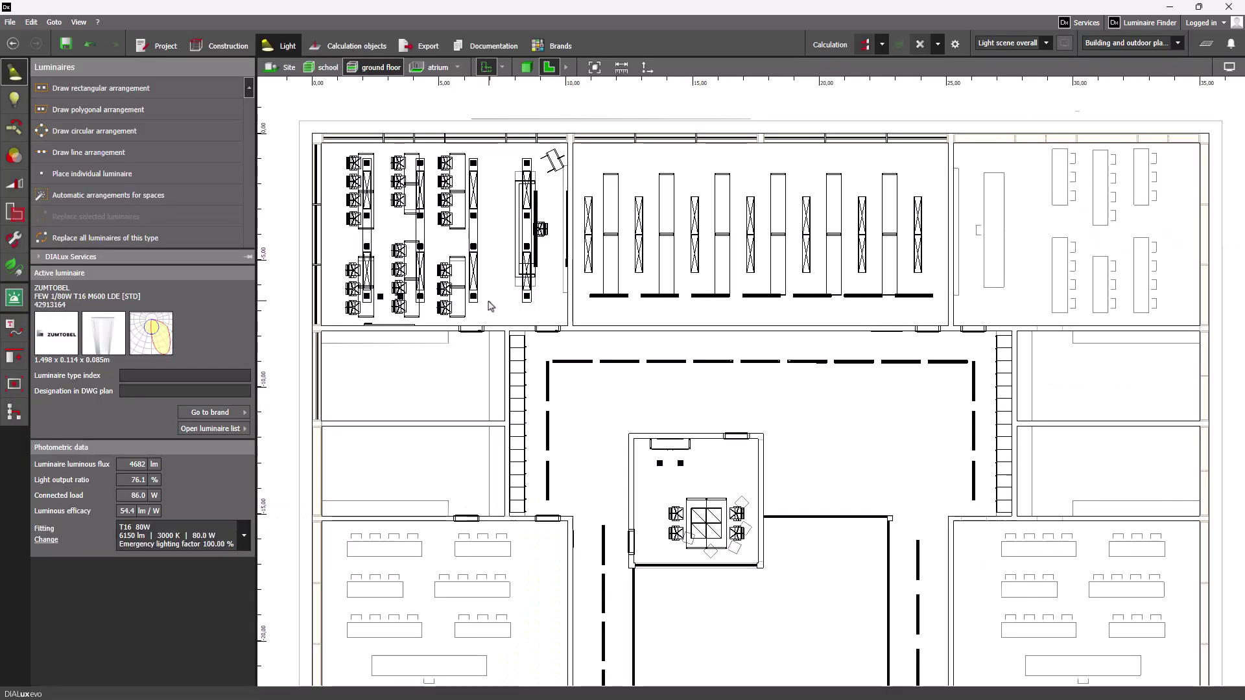
pyautogui.click(15, 212)
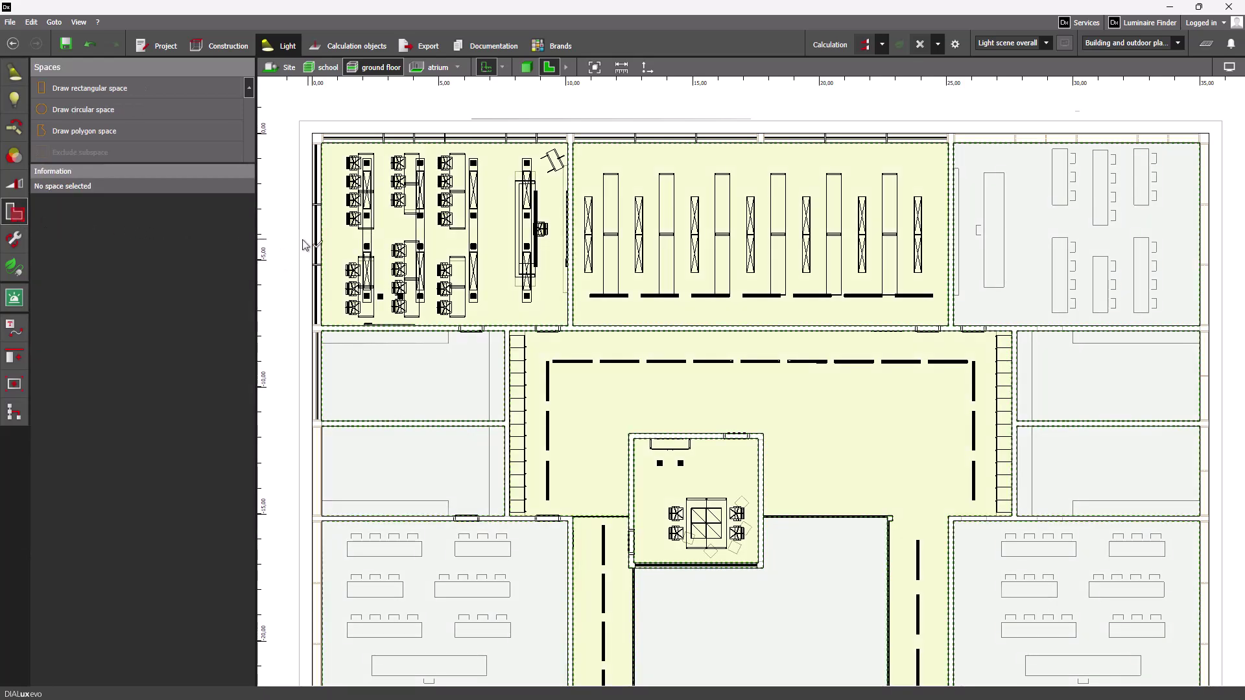
pyautogui.click(341, 243)
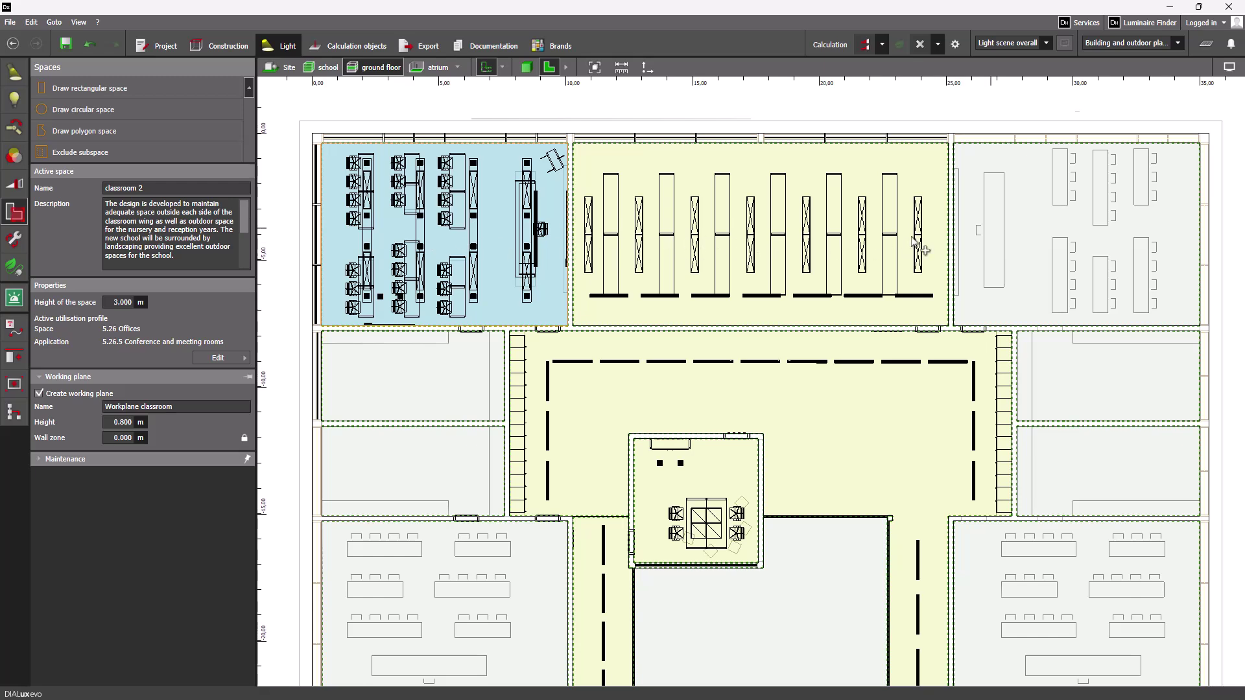
pyautogui.keyDown('ctrl'); pyautogui.click(1033, 240); pyautogui.keyUp('ctrl')
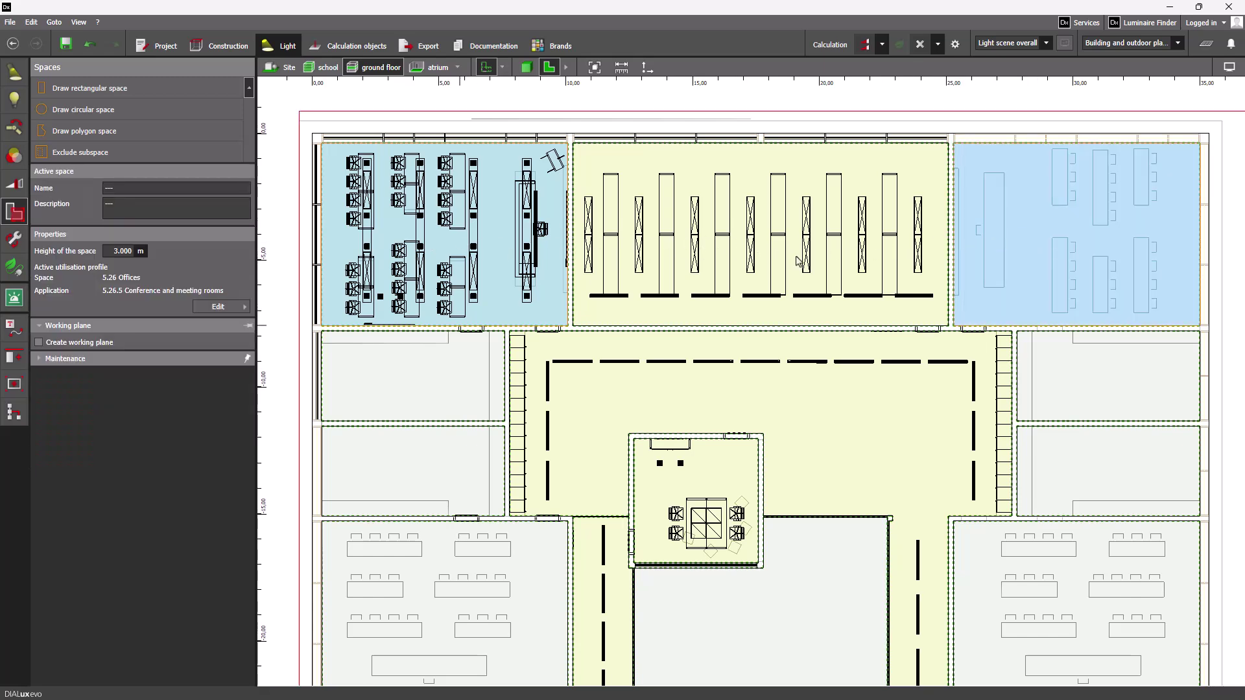
pyautogui.click(241, 307)
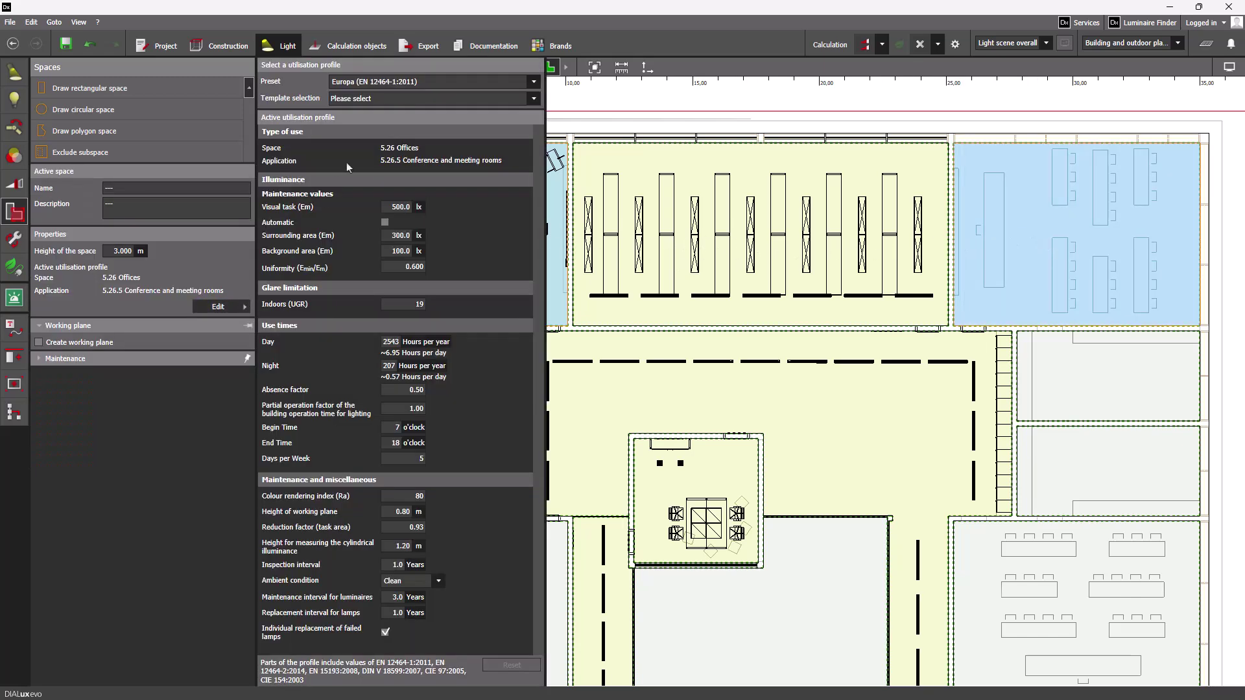
# Assign both rooms the 5.36 Educational buildings classroom utilisation profile.
pyautogui.click(389, 99)
pyautogui.scroll(-5, 408, 192)
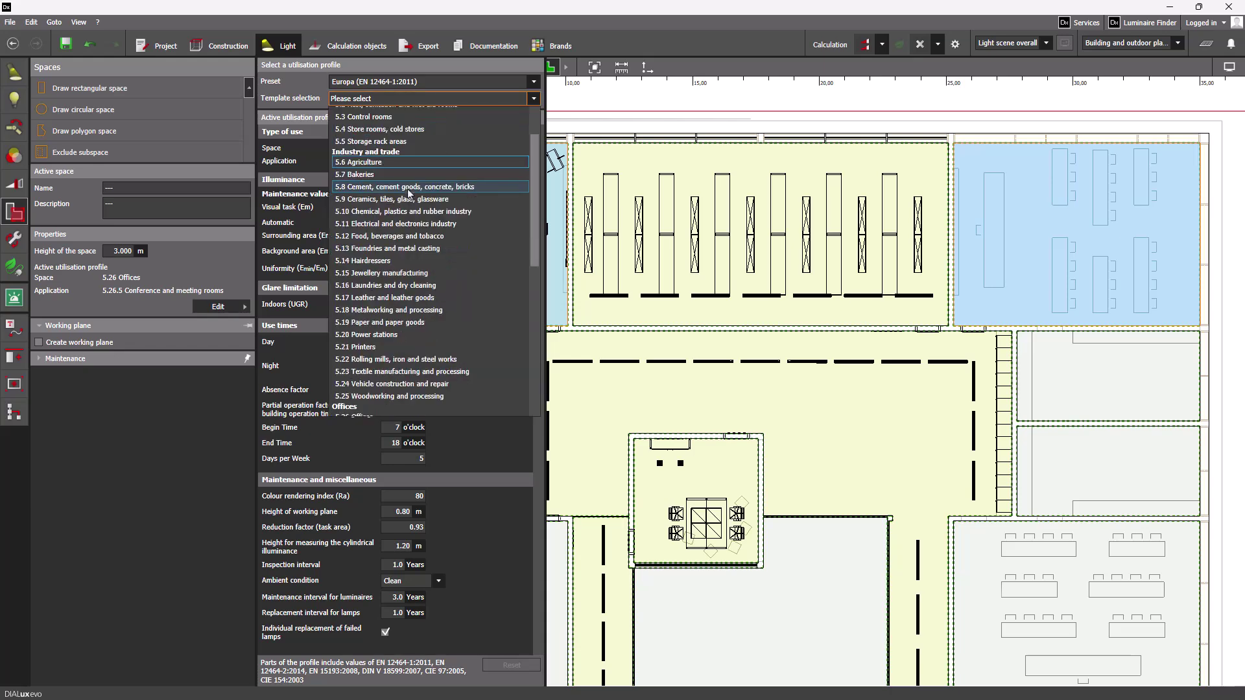
pyautogui.scroll(-6, 408, 193)
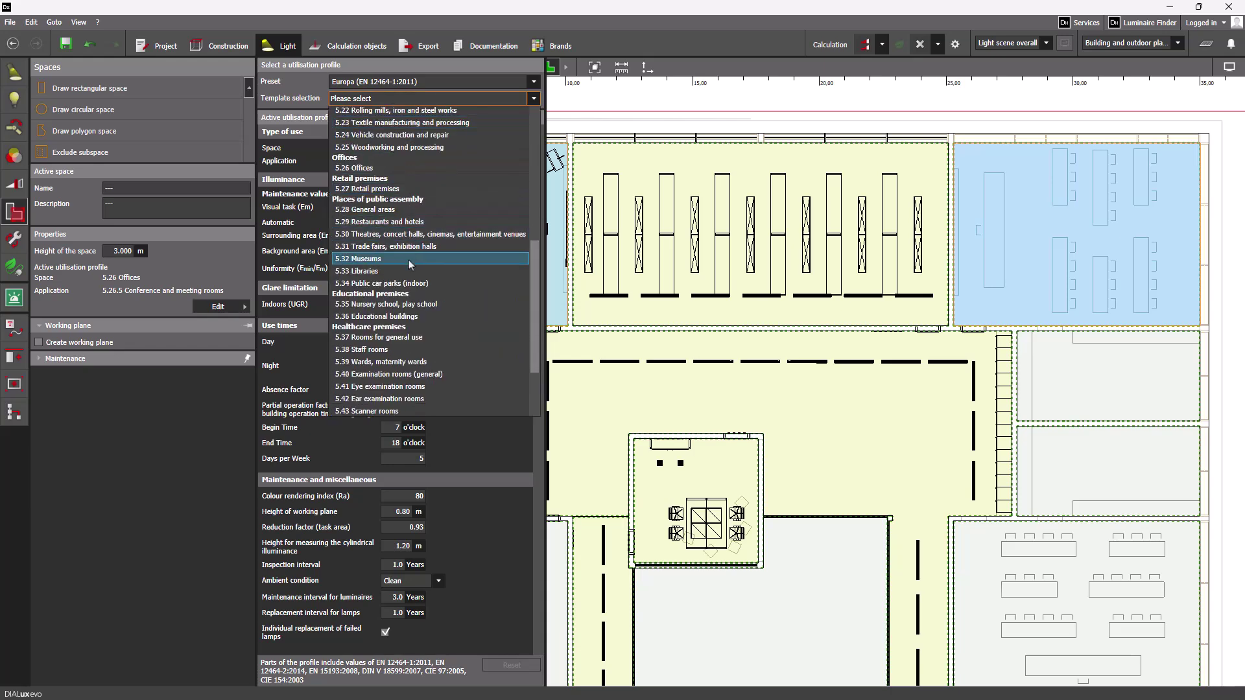
pyautogui.click(402, 317)
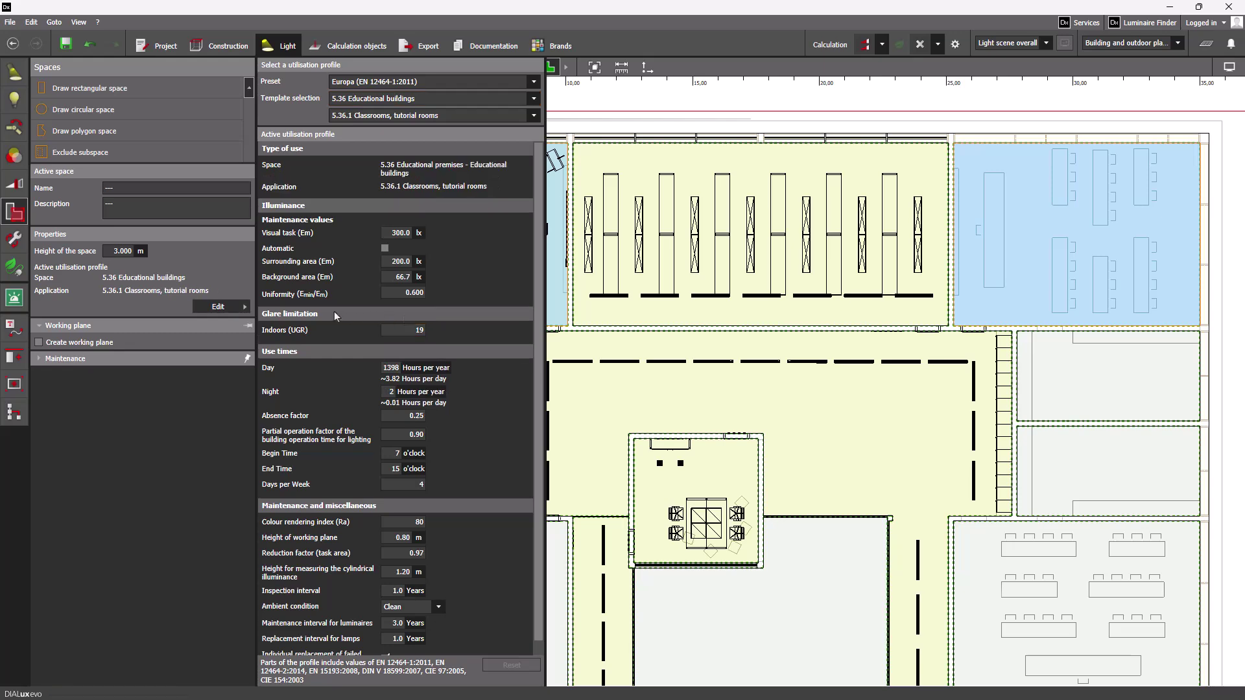
pyautogui.click(245, 309)
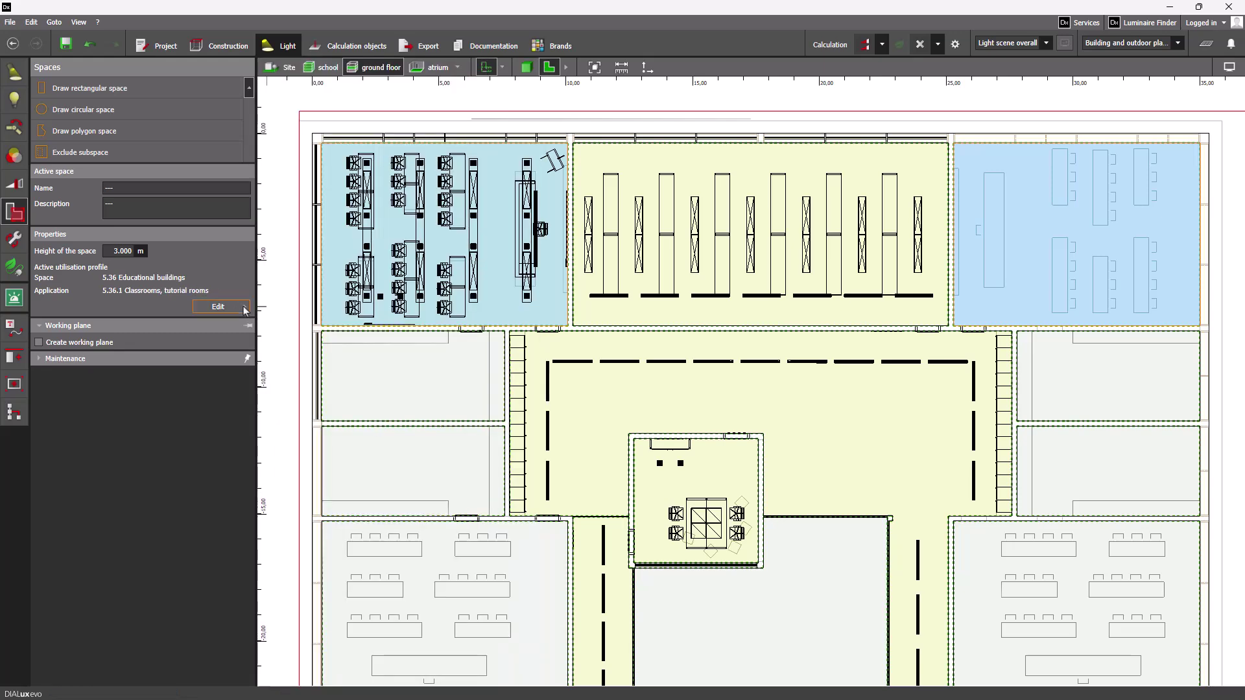
# Select classroom 2, then classroom 3, individually to check their profiles.
pyautogui.click(299, 348)
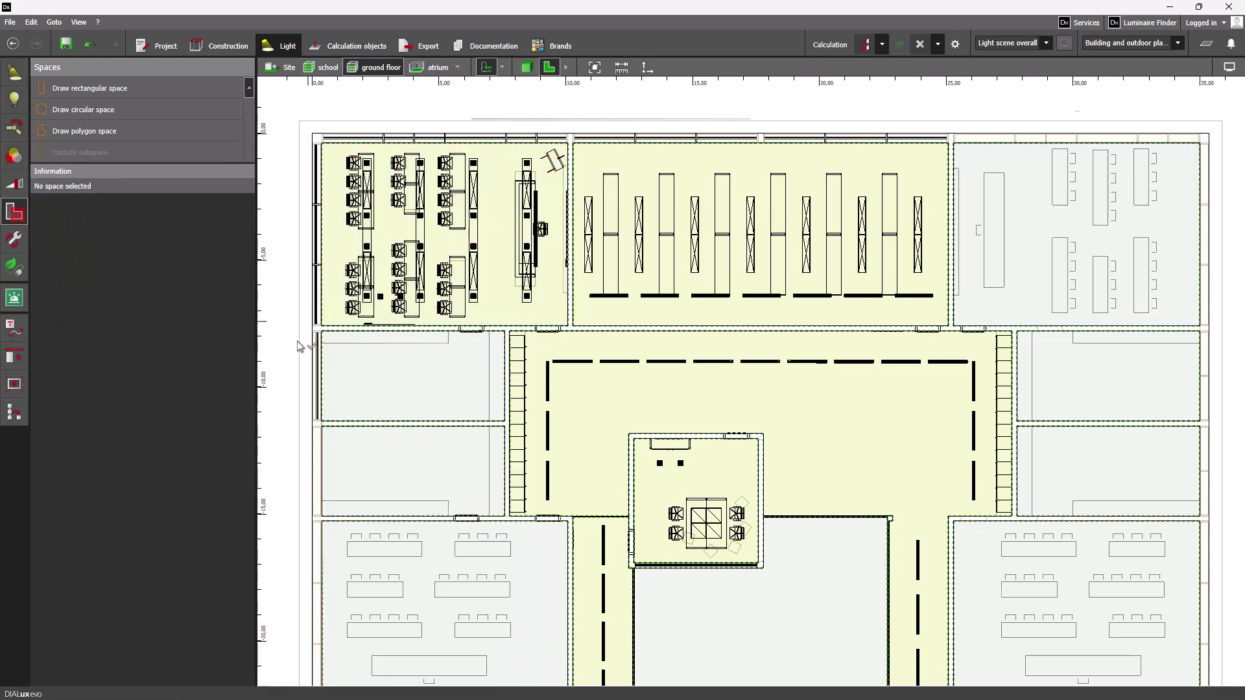
pyautogui.click(340, 247)
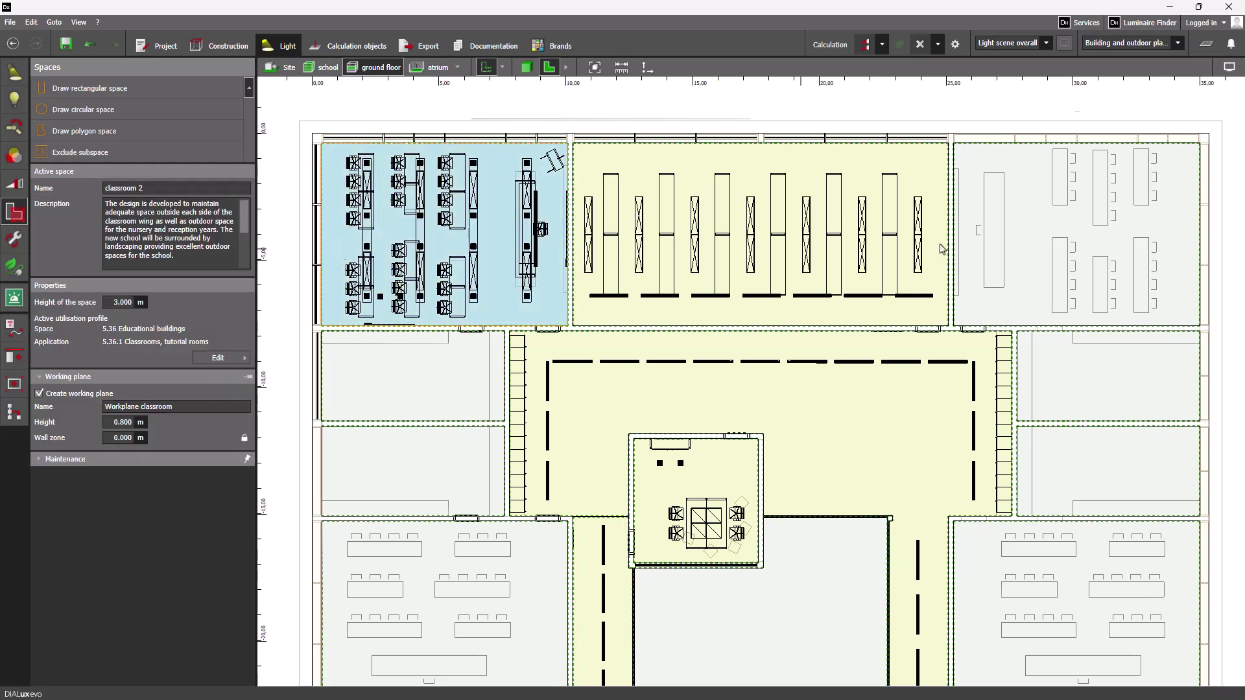
pyautogui.click(1035, 249)
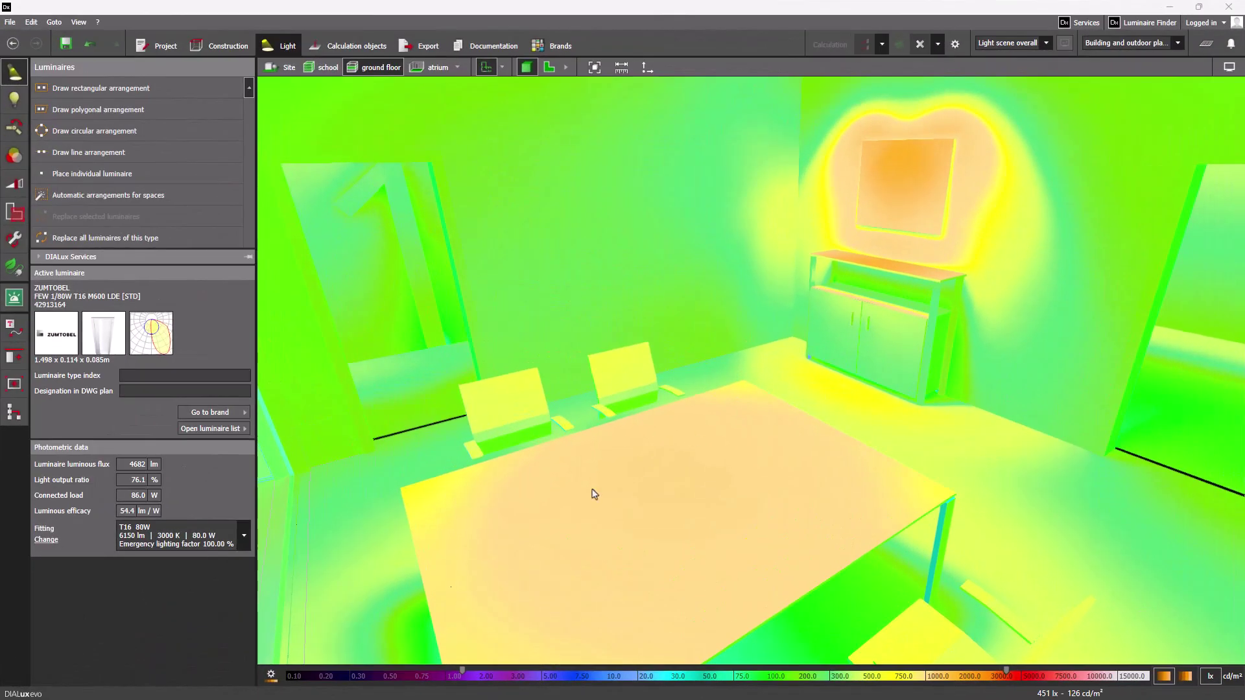
# Clear the existing false-colour values and add 0 in black.
pyautogui.click(270, 676)
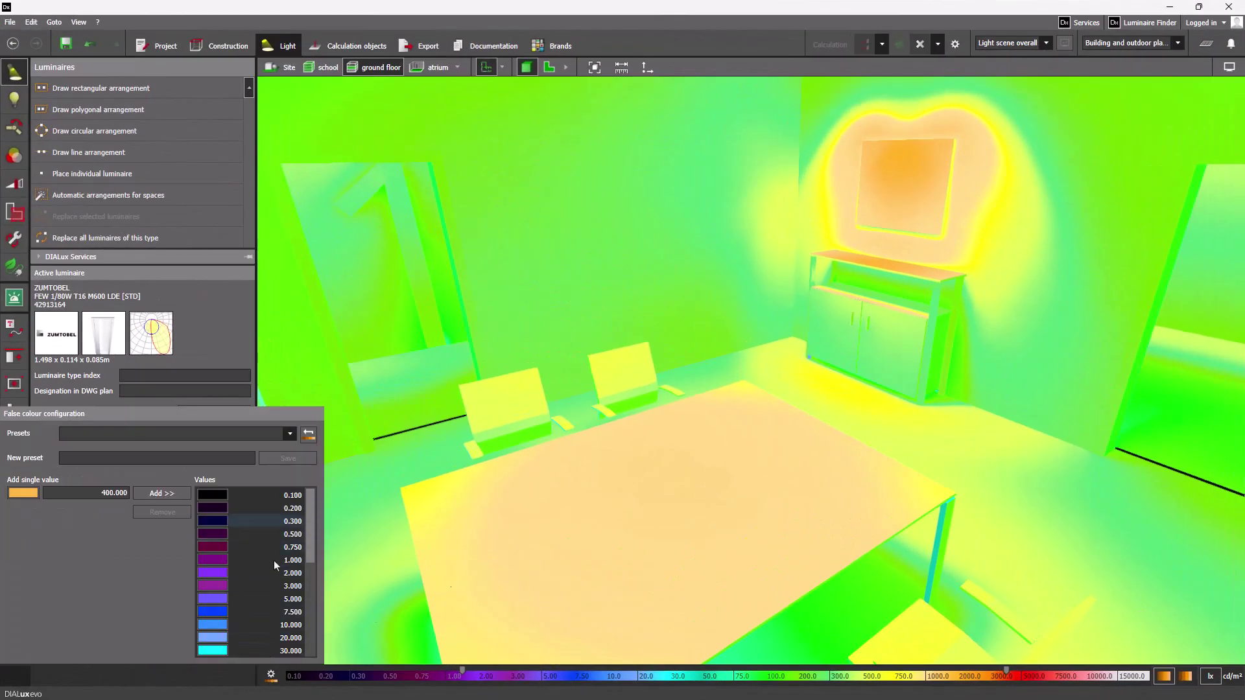
pyautogui.moveTo(311, 509); pyautogui.dragTo(314, 622)
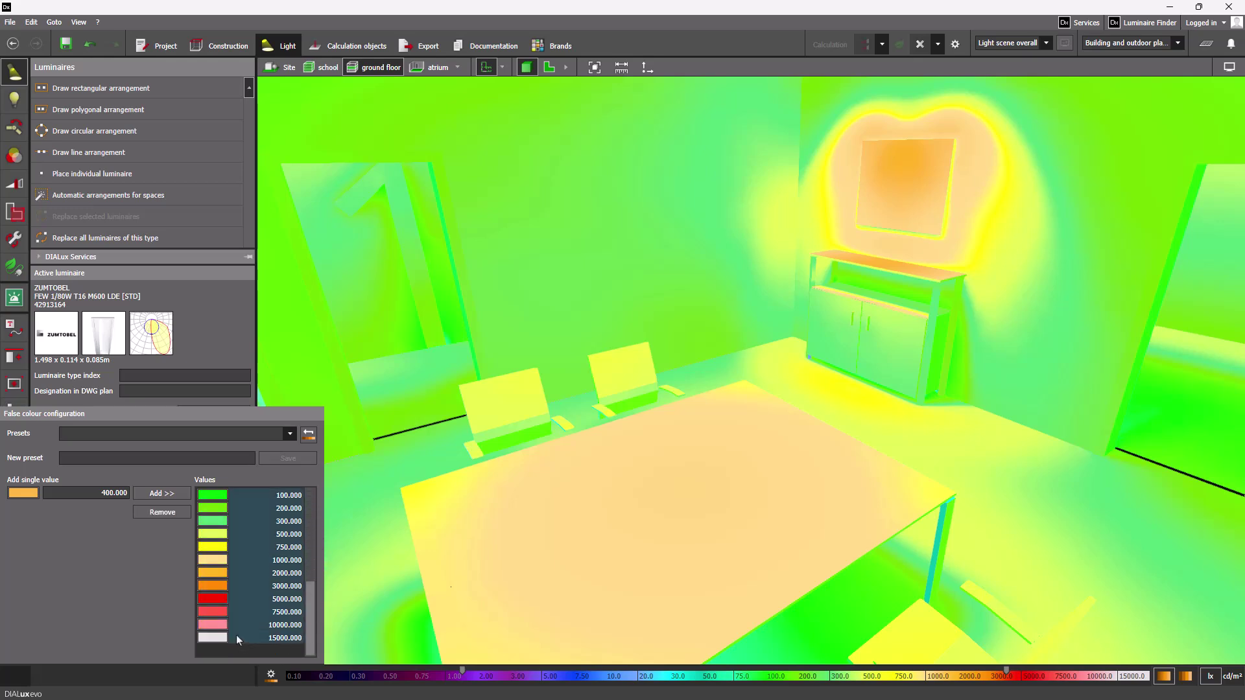
pyautogui.click(163, 514)
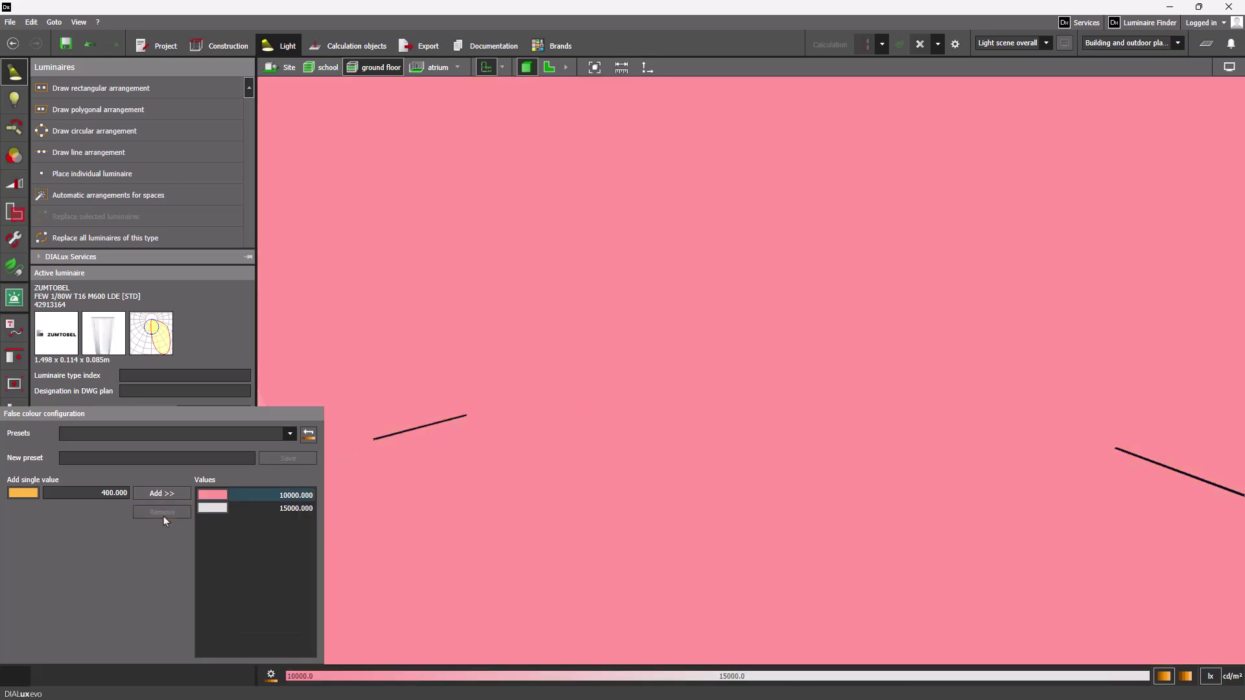
pyautogui.click(22, 494)
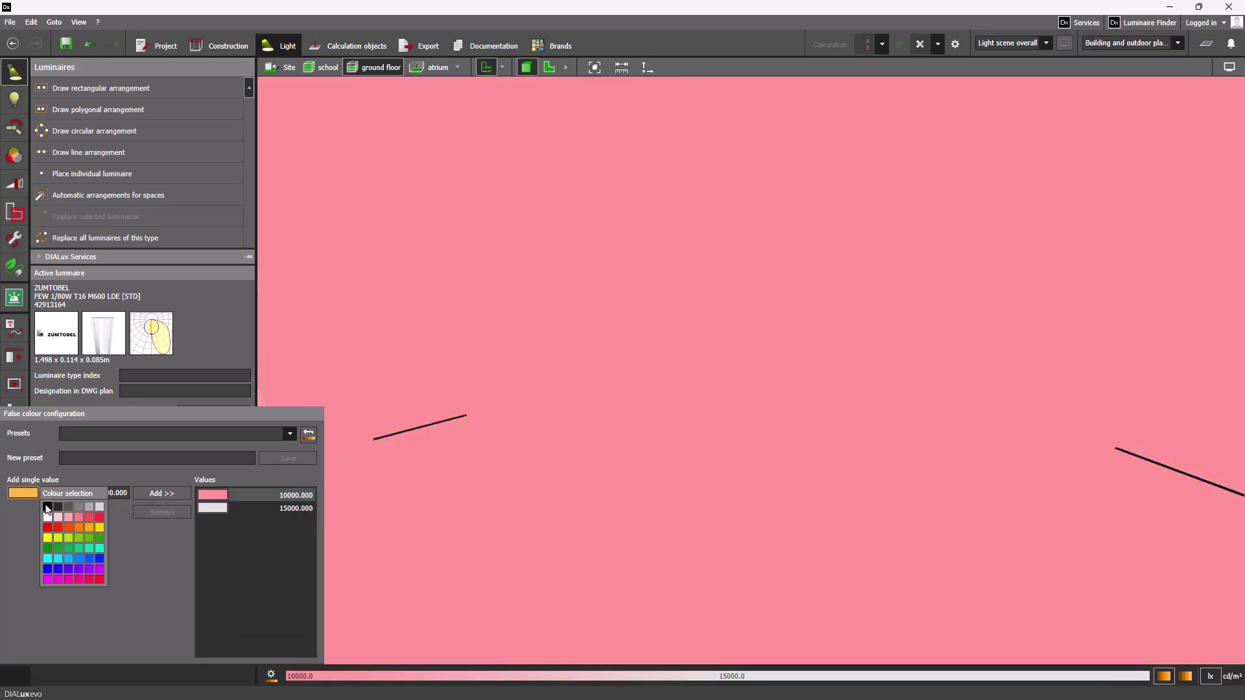
pyautogui.click(47, 509)
pyautogui.click(108, 494)
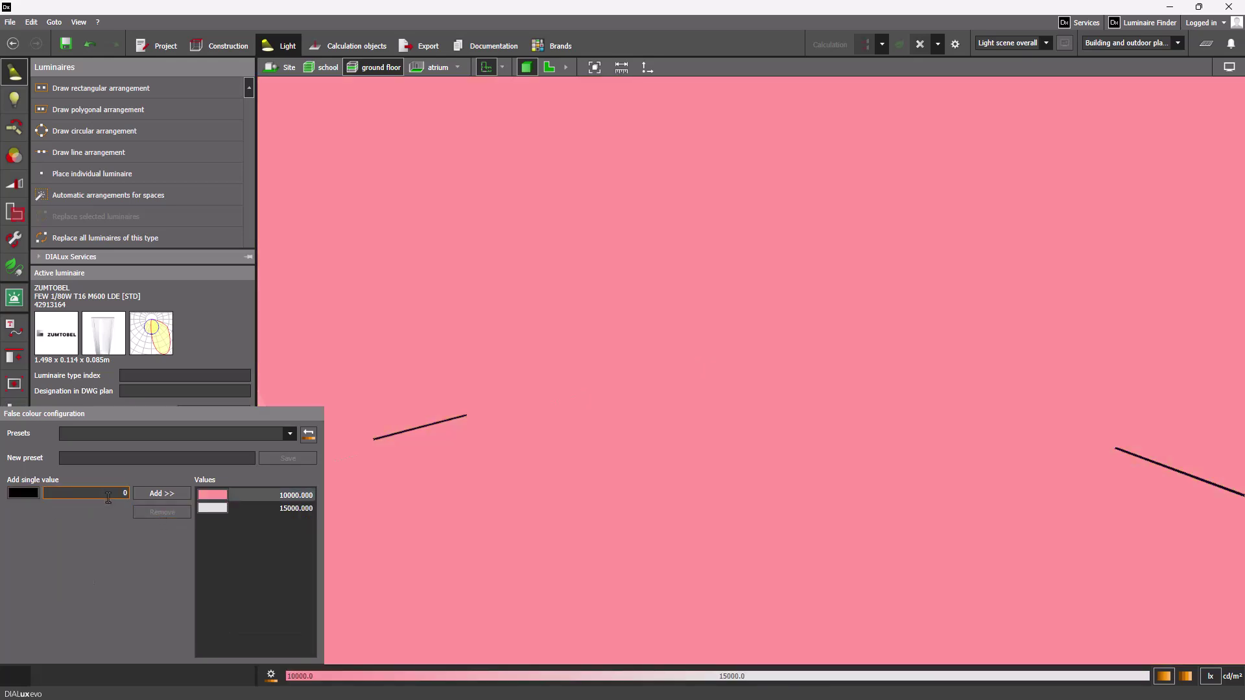
pyautogui.click(150, 495)
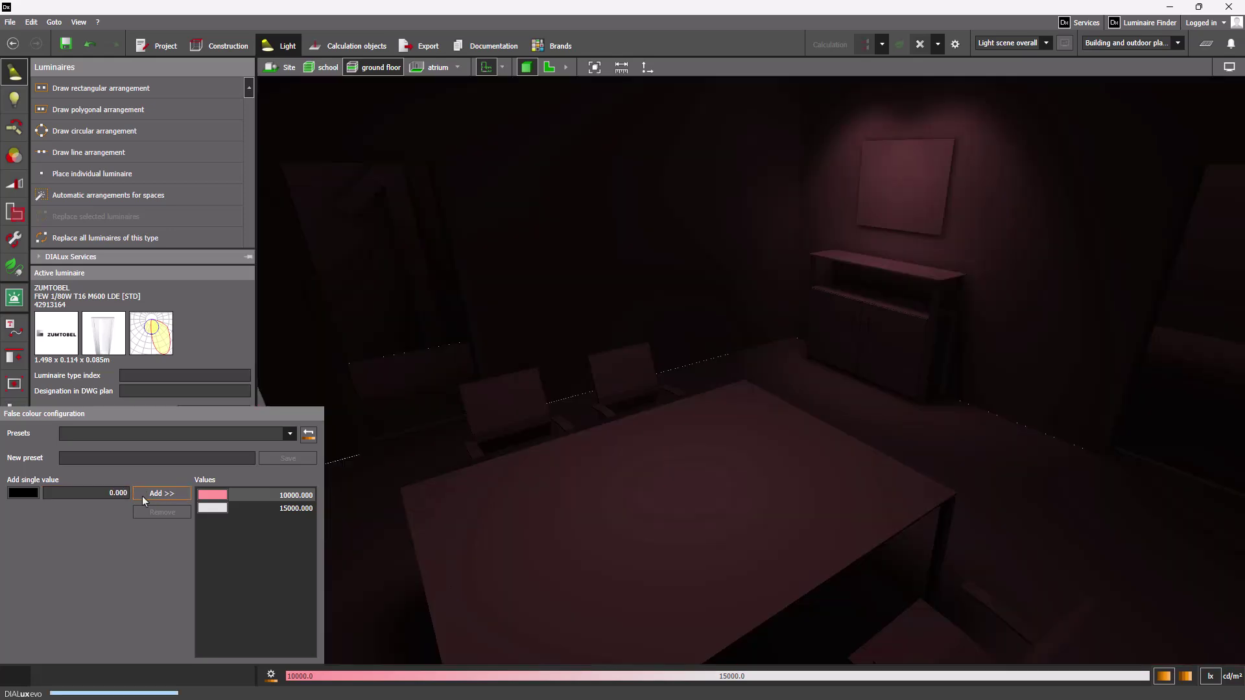
# Add 100 in purple and 200 in blue to the false-colour scale.
pyautogui.click(33, 496)
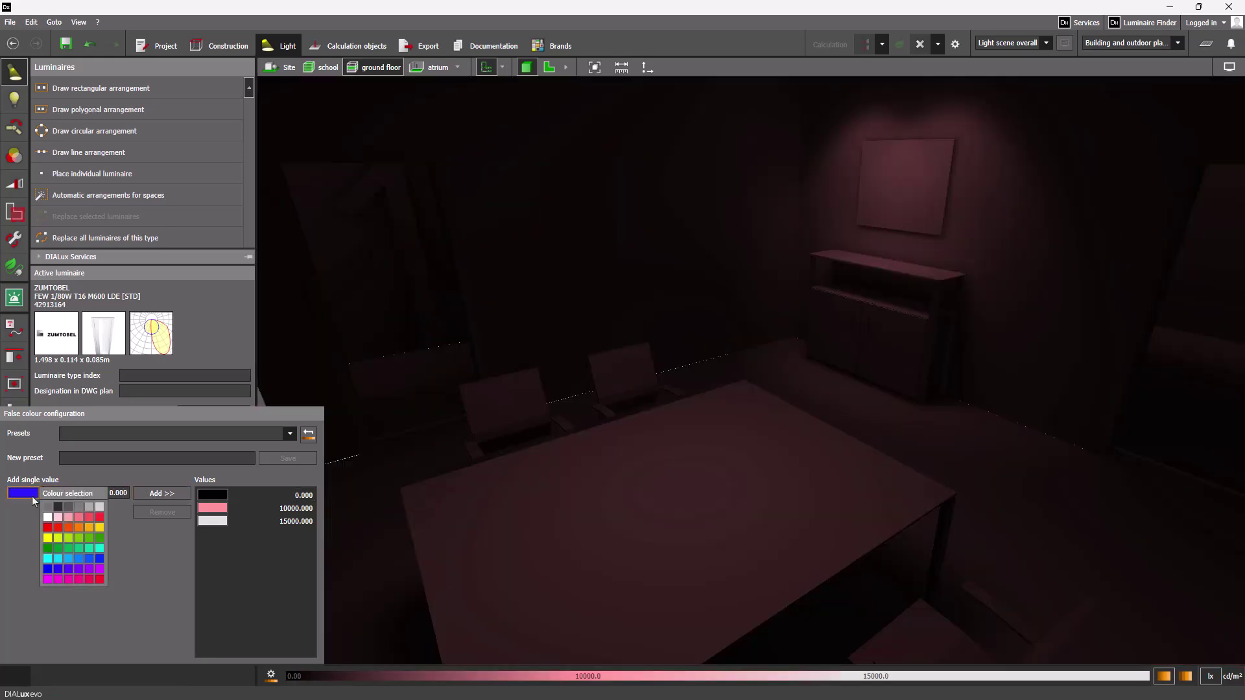
pyautogui.click(100, 570)
pyautogui.click(115, 494)
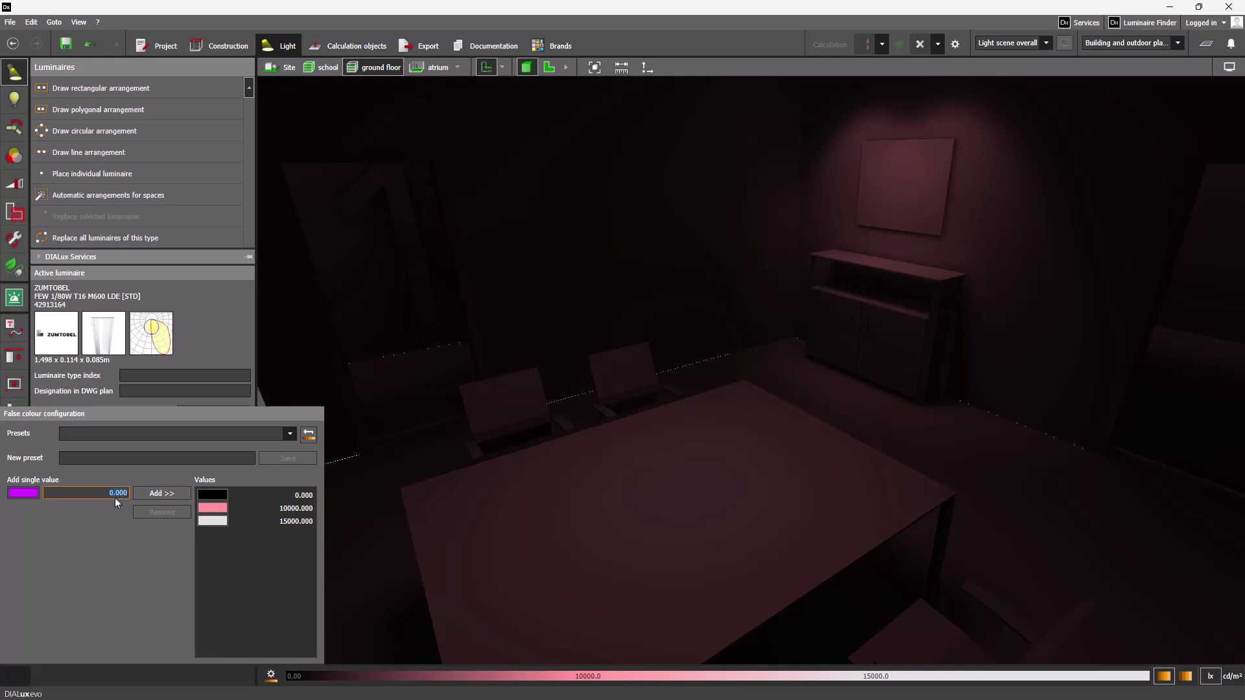
pyautogui.click(148, 495)
pyautogui.click(28, 498)
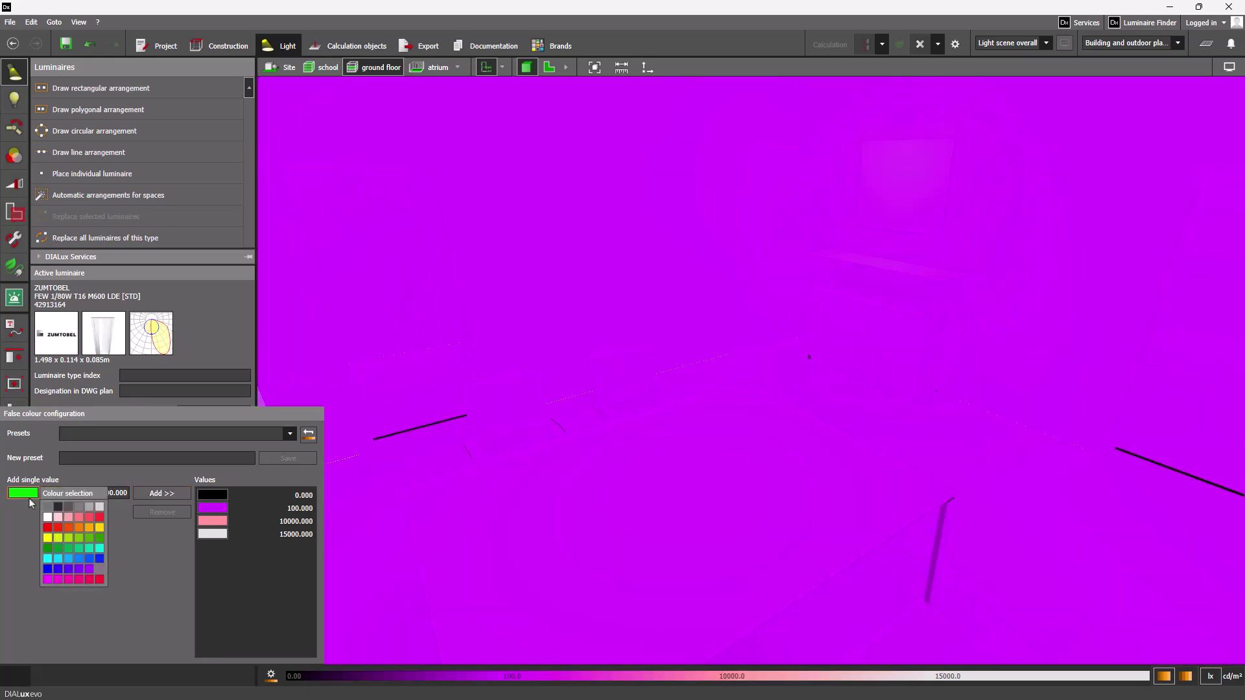
pyautogui.click(95, 555)
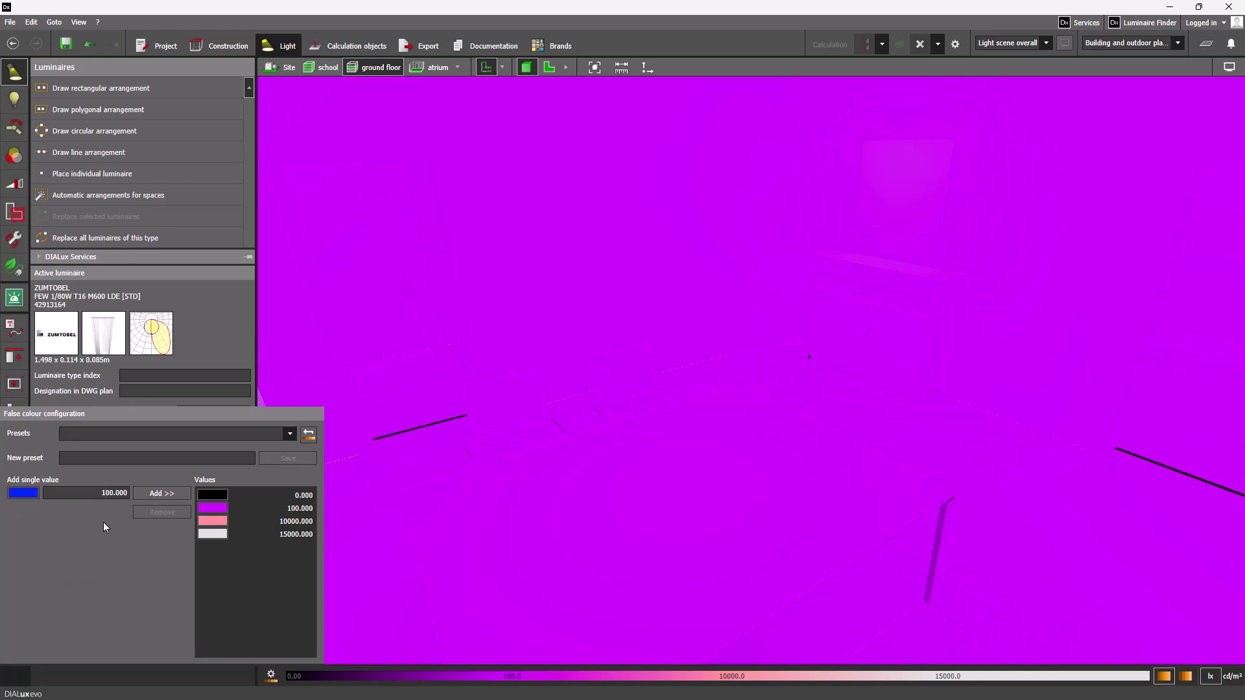
pyautogui.click(103, 493)
pyautogui.write('2')
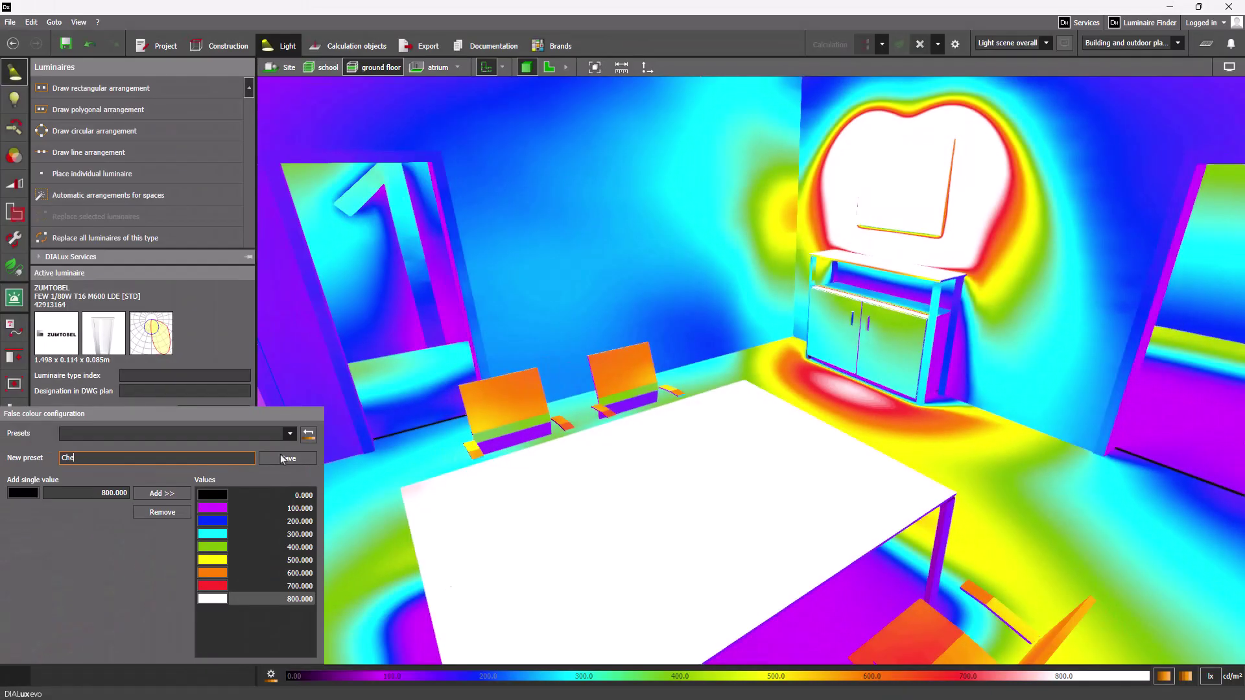
# Save the scale as the preset 'Check Indoor' and close the configuration.
pyautogui.write('Check Indoor')
pyautogui.click(280, 457)
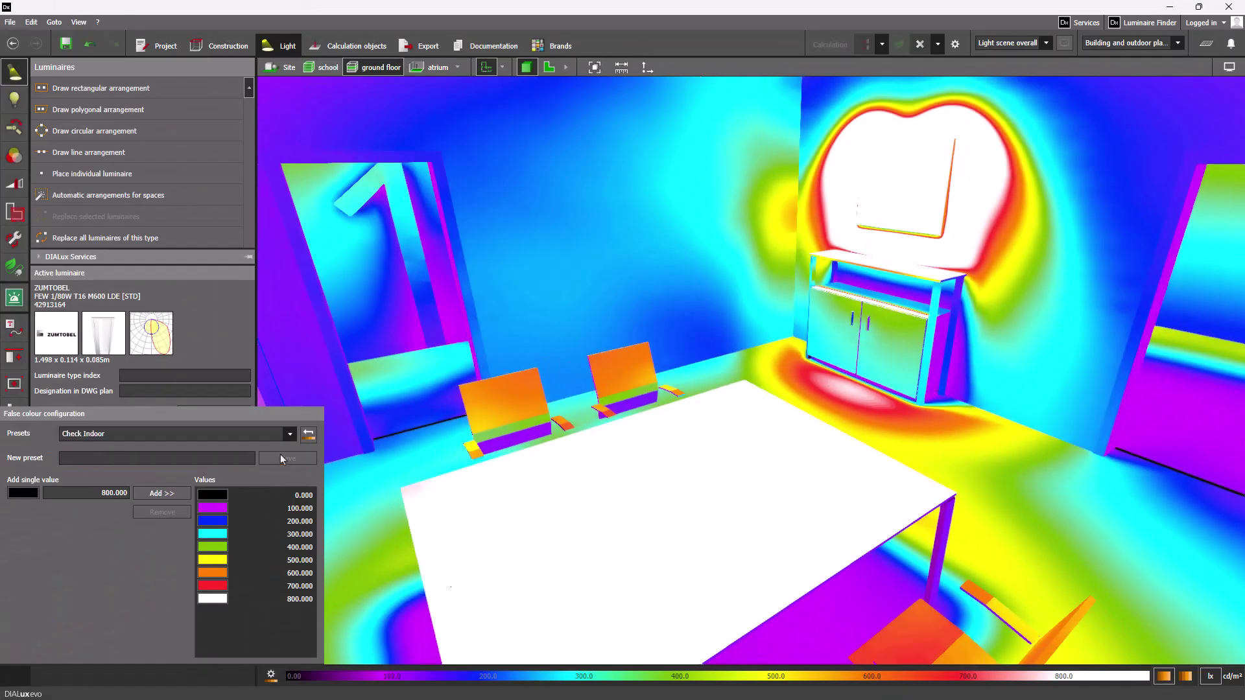
pyautogui.click(271, 675)
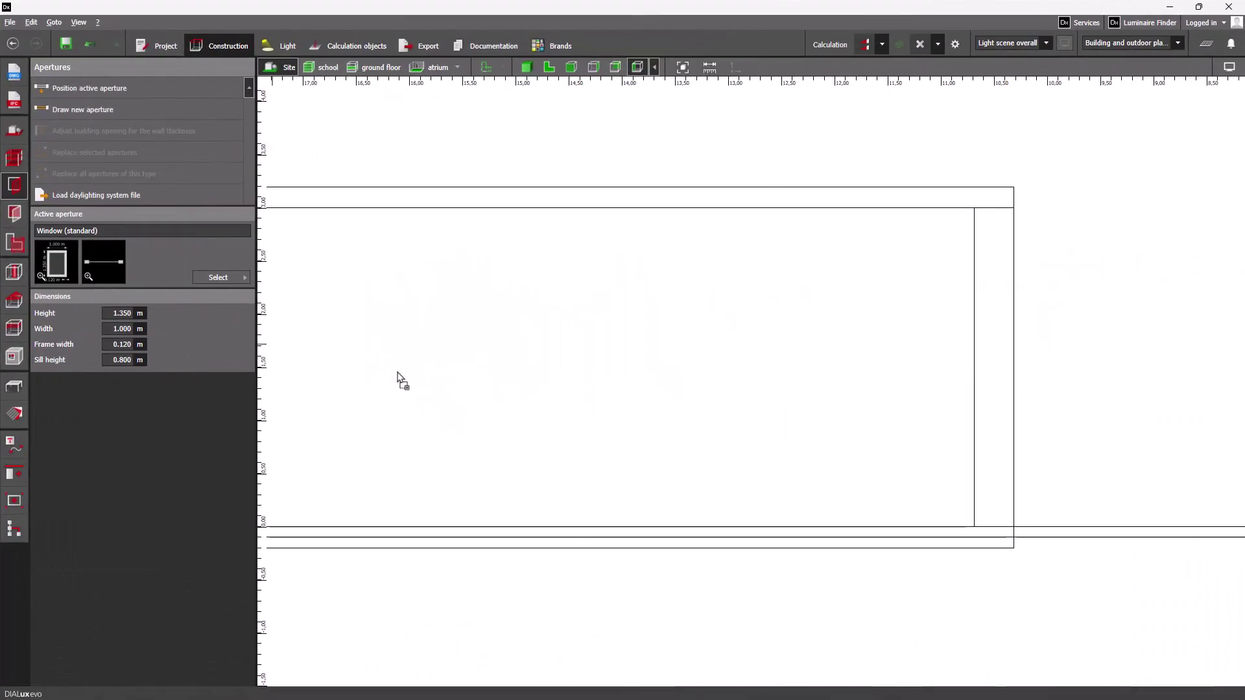
# Place three 1.350 m × 1.000 m windows with 0.800 m sill along the wall.
pyautogui.click(397, 377)
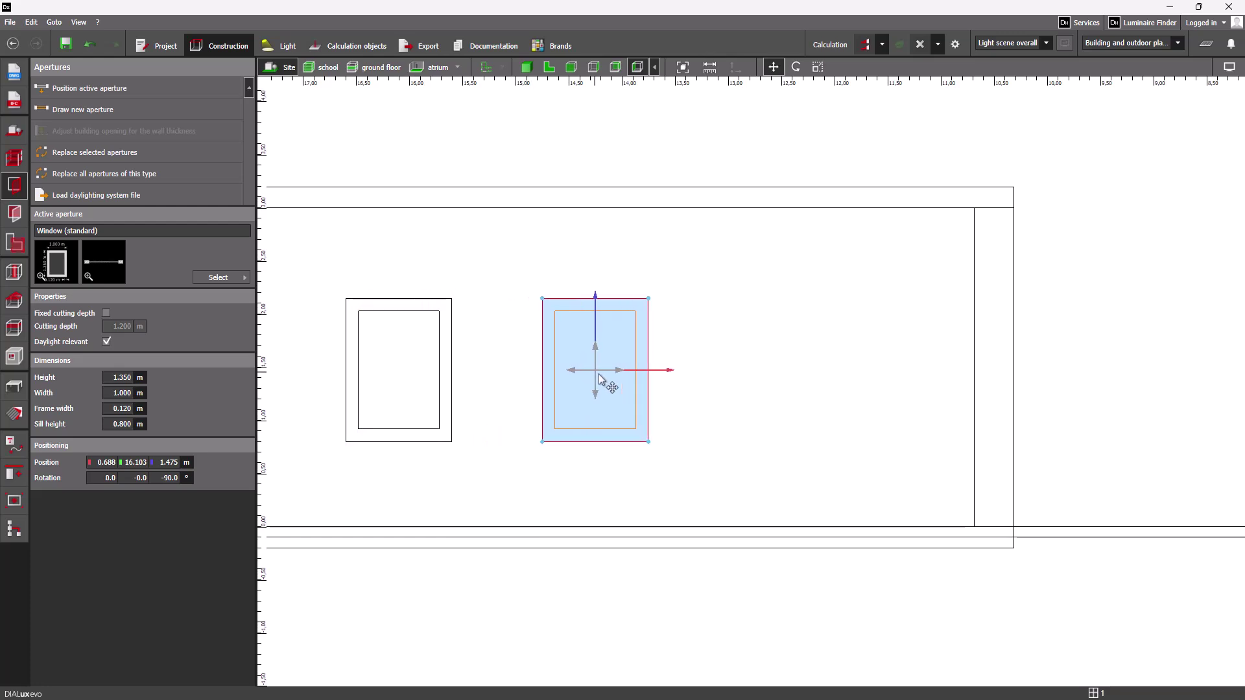
pyautogui.click(598, 374)
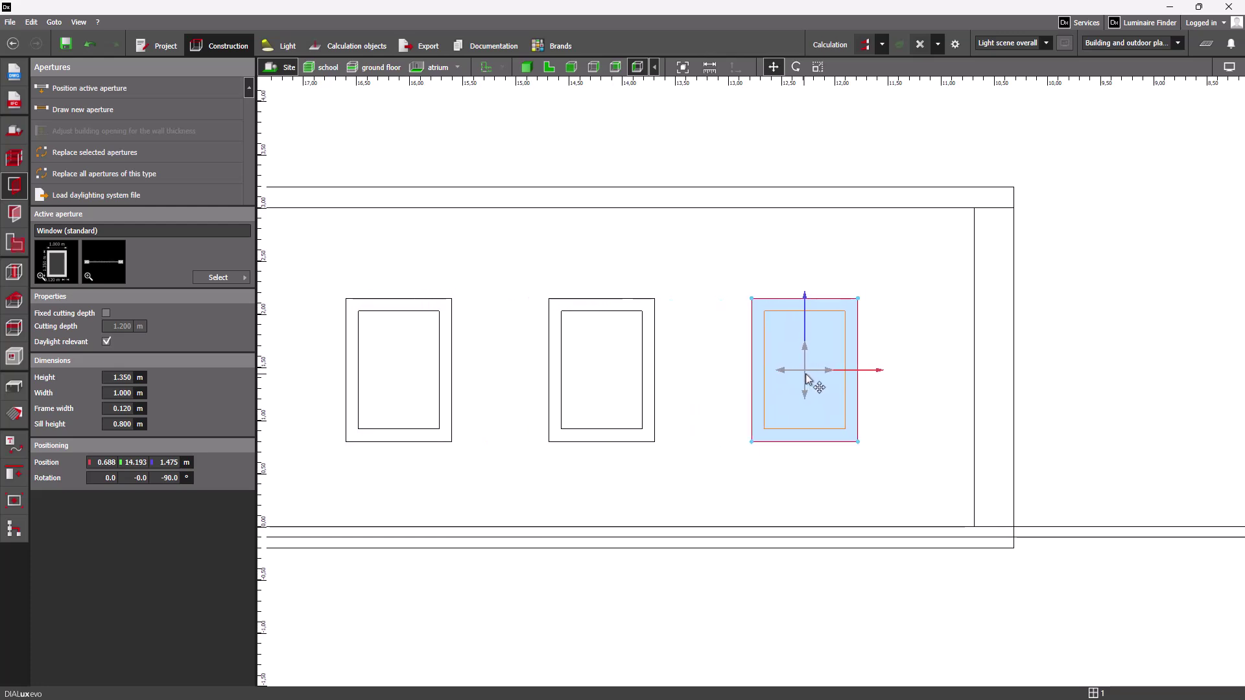
pyautogui.click(810, 382)
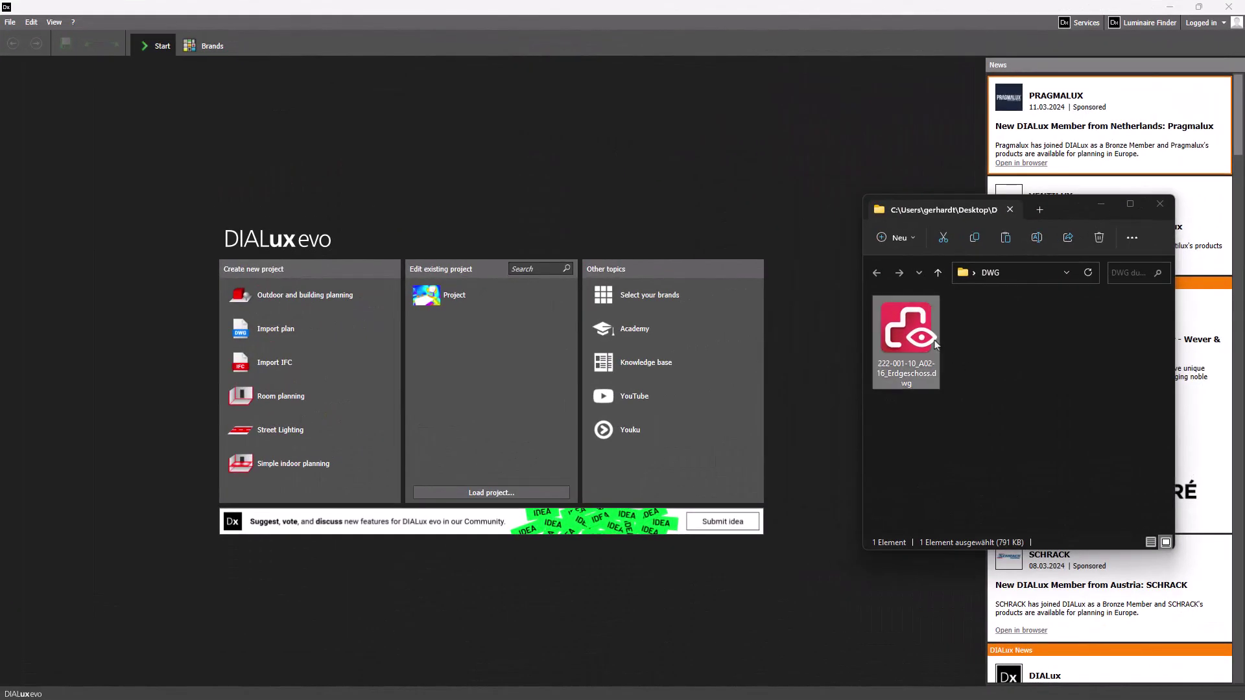
# Drag 222-001-10_A02-16_Erdgeschoss.dwg onto the start screen to start a new project.
pyautogui.moveTo(922, 332); pyautogui.dragTo(769, 347)
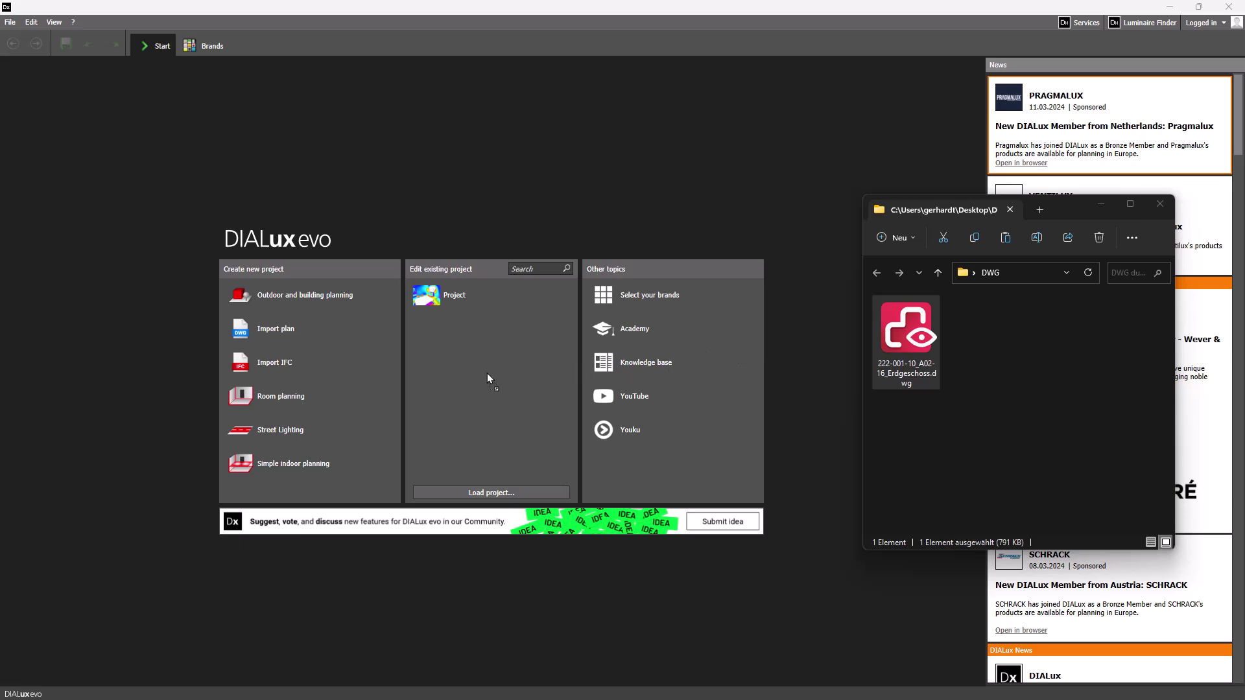
pyautogui.moveTo(487, 374); pyautogui.dragTo(487, 374)
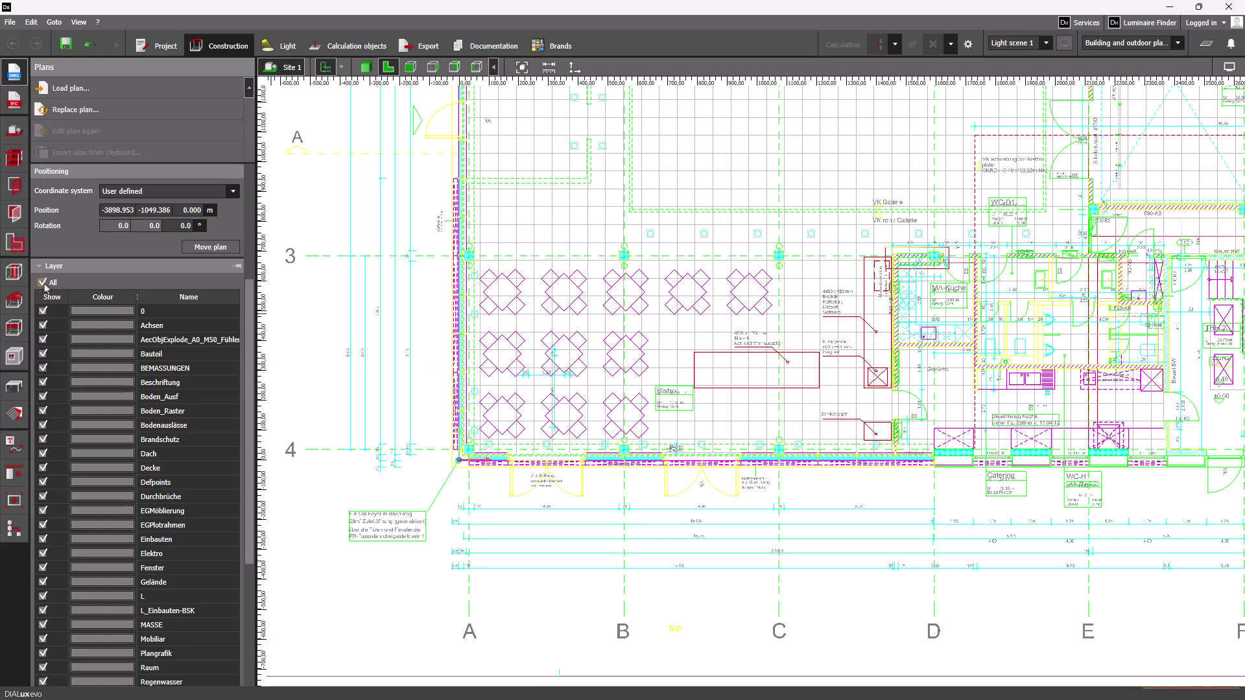
# Toggle all plan layers off and on, then set origin and X-axis at the wall corner.
pyautogui.click(42, 283)
pyautogui.click(42, 284)
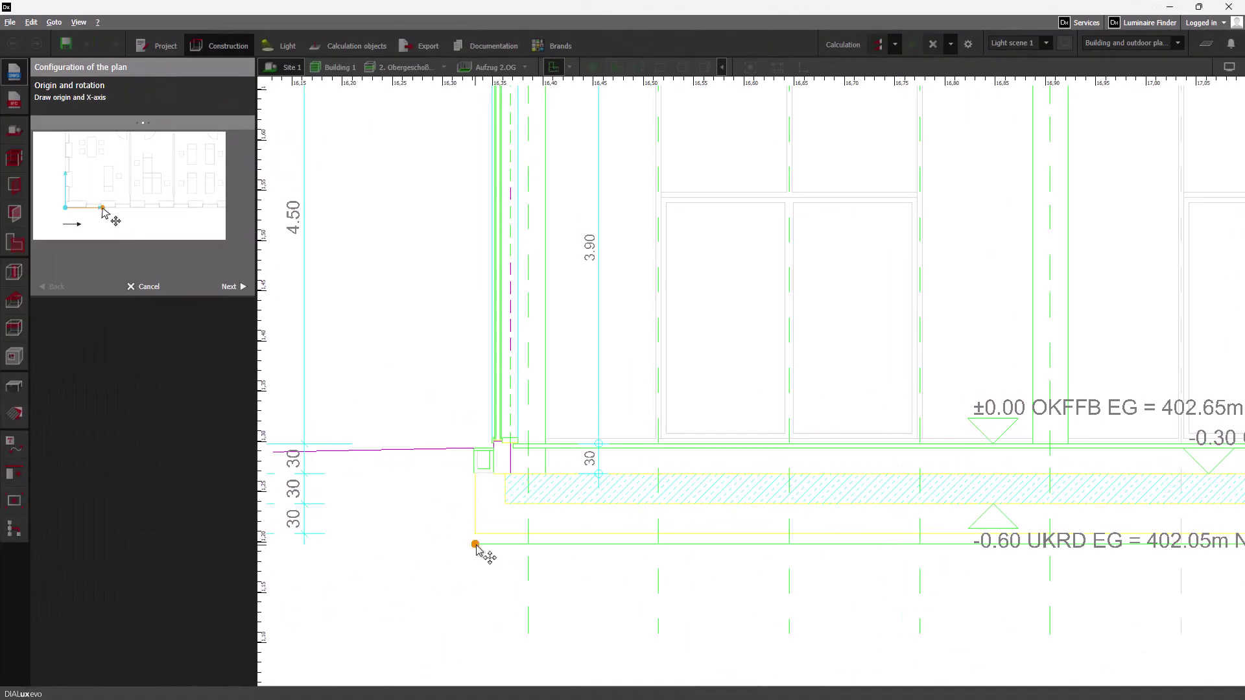
pyautogui.click(476, 543)
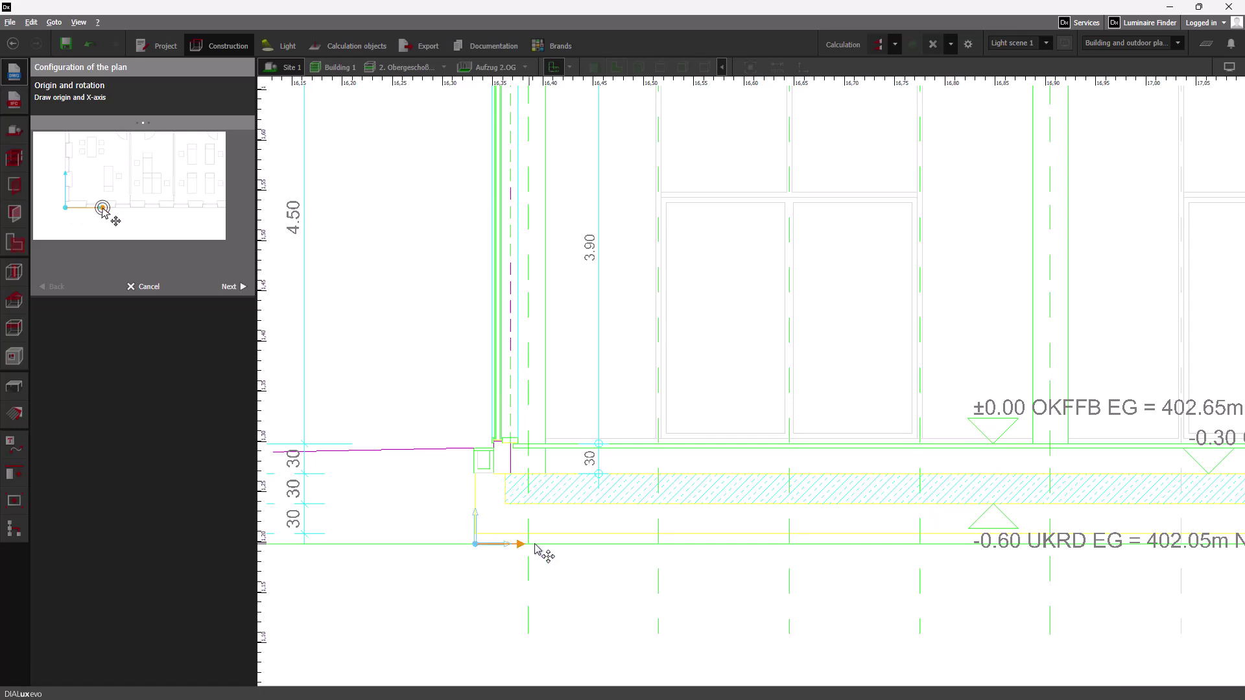
pyautogui.click(653, 545)
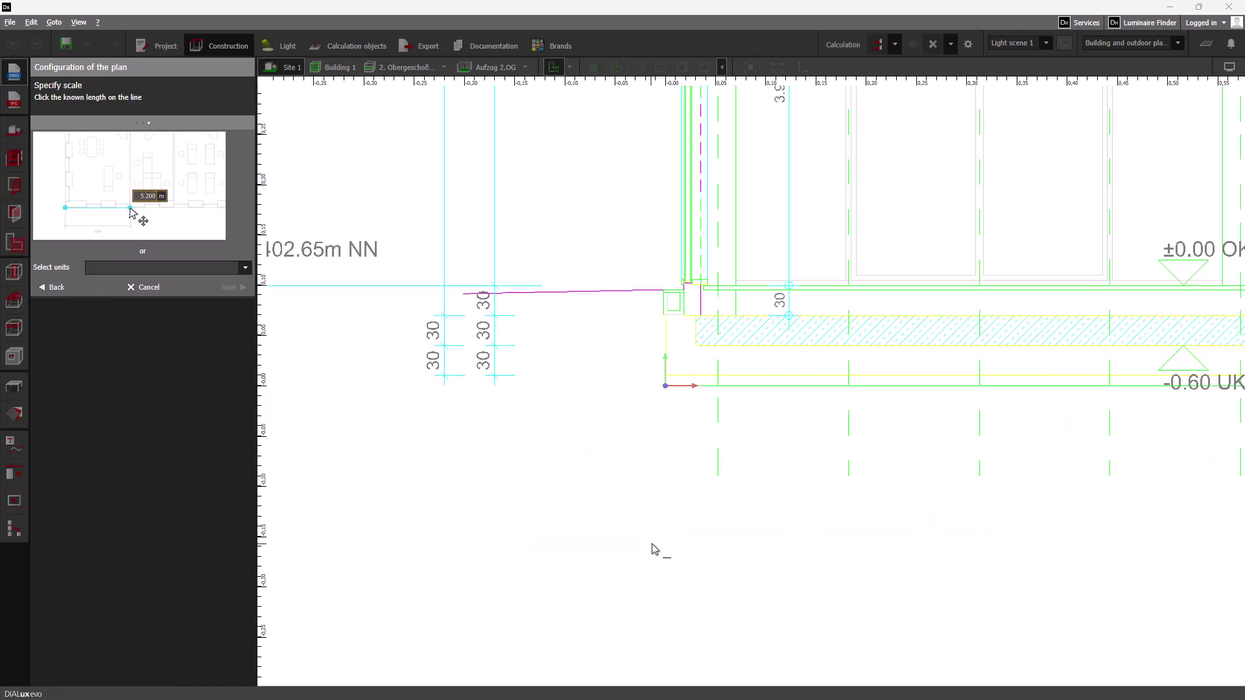
# Scale the plan by tracing the 4.50 dimension and entering 4.5 m.
pyautogui.moveTo(528, 273); pyautogui.dragTo(561, 556, button='middle')
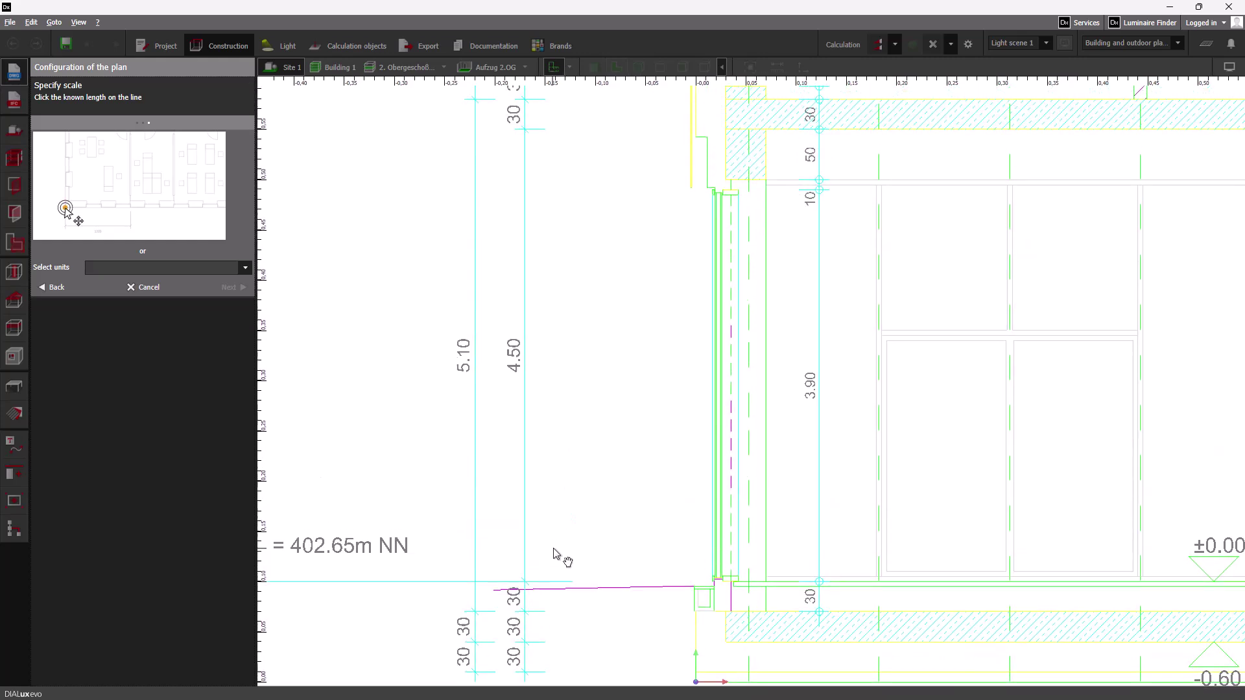
pyautogui.click(525, 581)
pyautogui.click(525, 135)
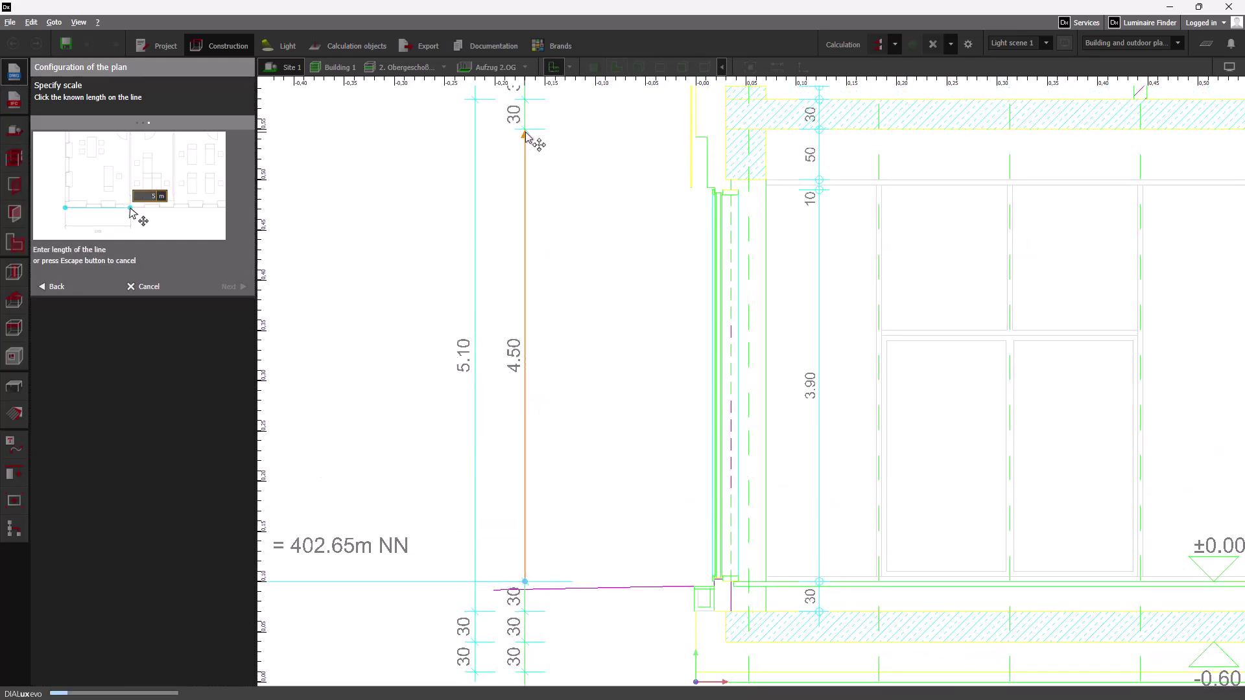
pyautogui.write('4.5')
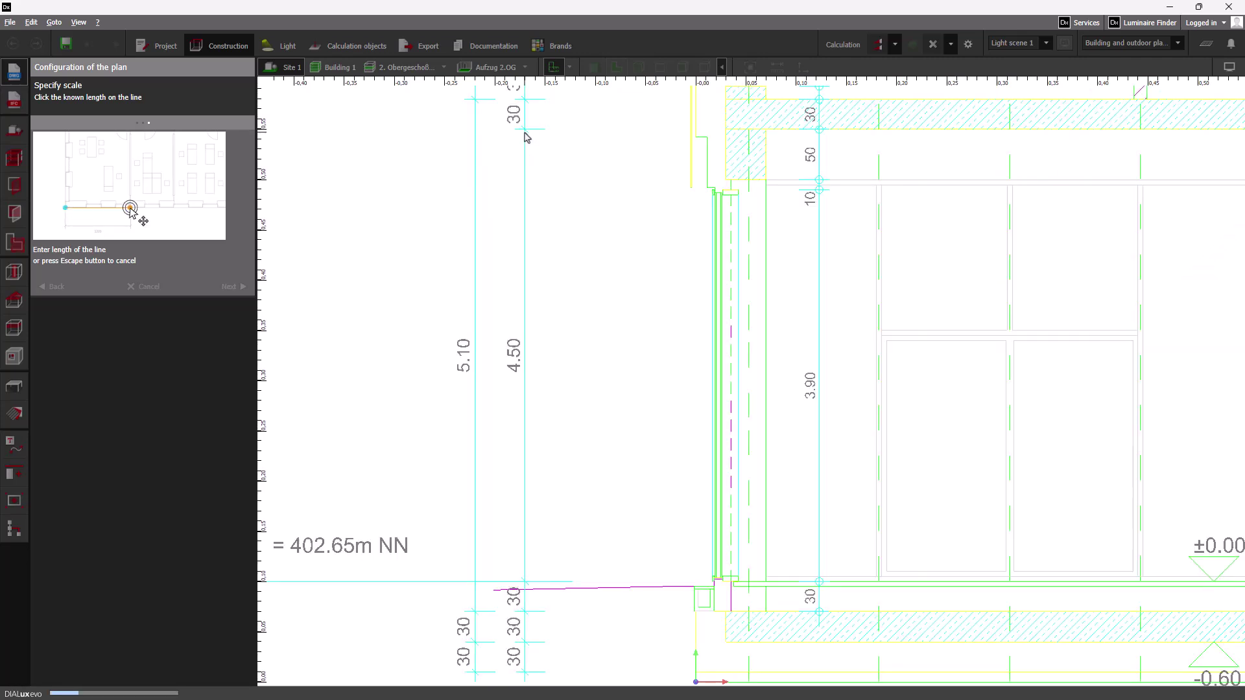
# Finish the scale setup, then align the plan to the side elevation, rotated 90° upright.
pyautogui.click(227, 286)
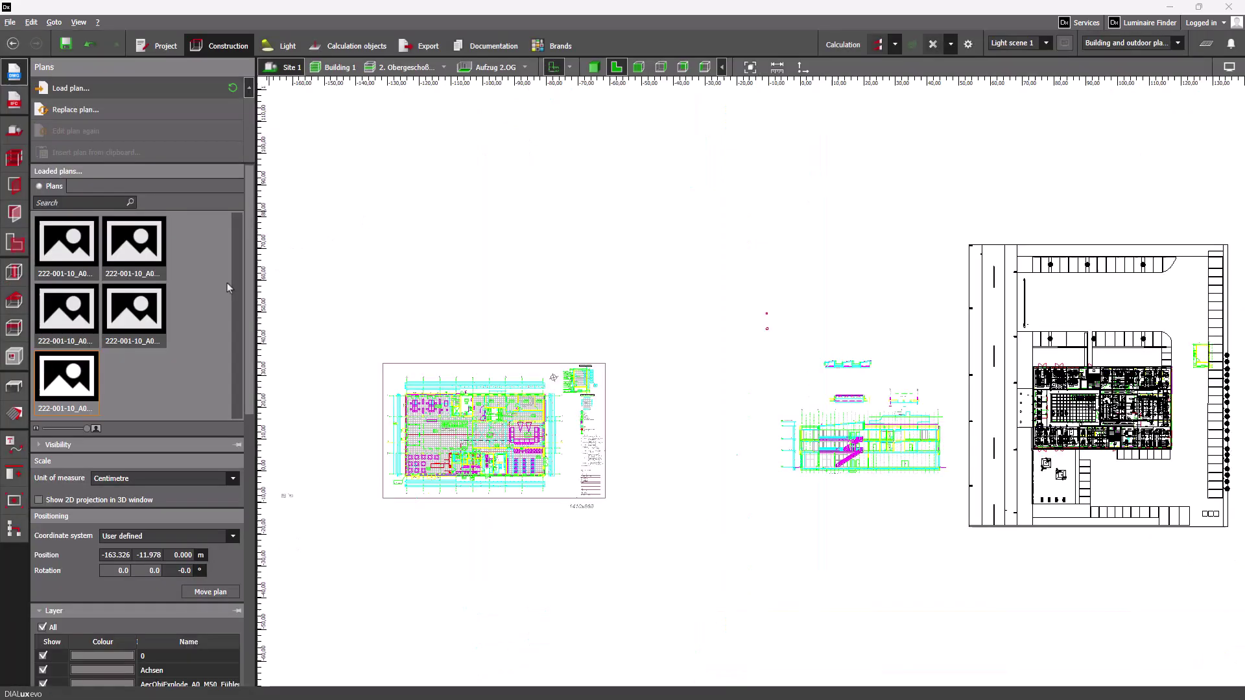
pyautogui.scroll(5, 904, 452)
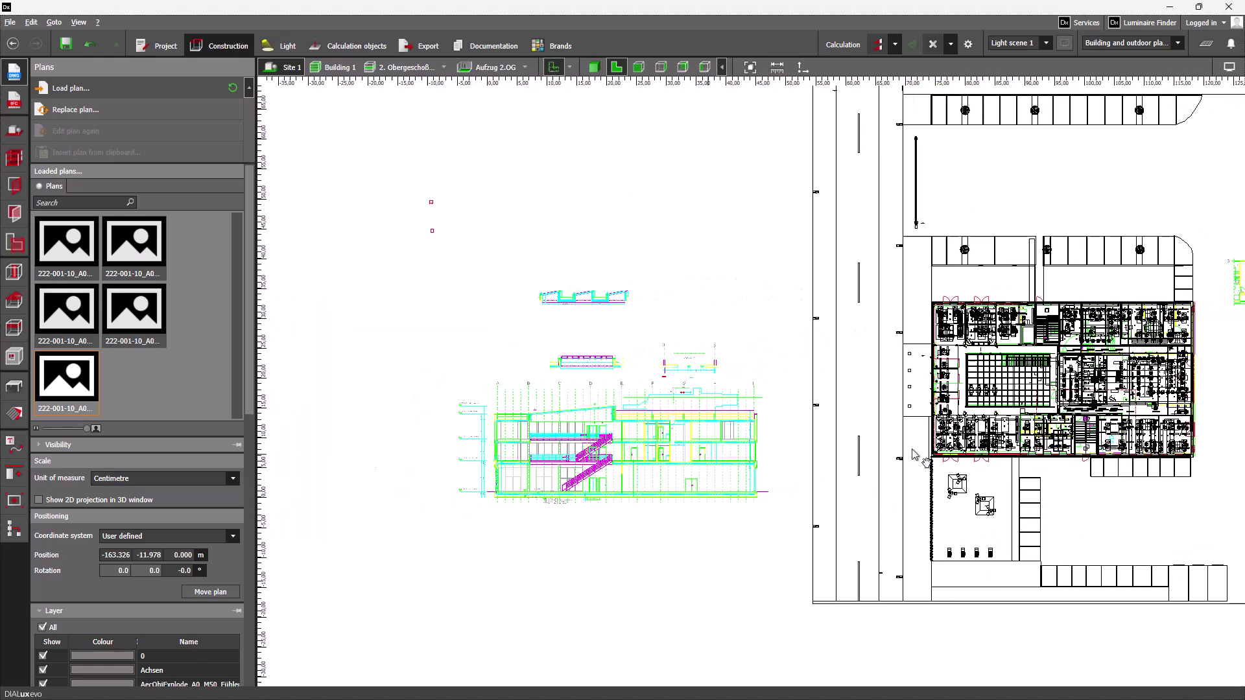
pyautogui.click(639, 67)
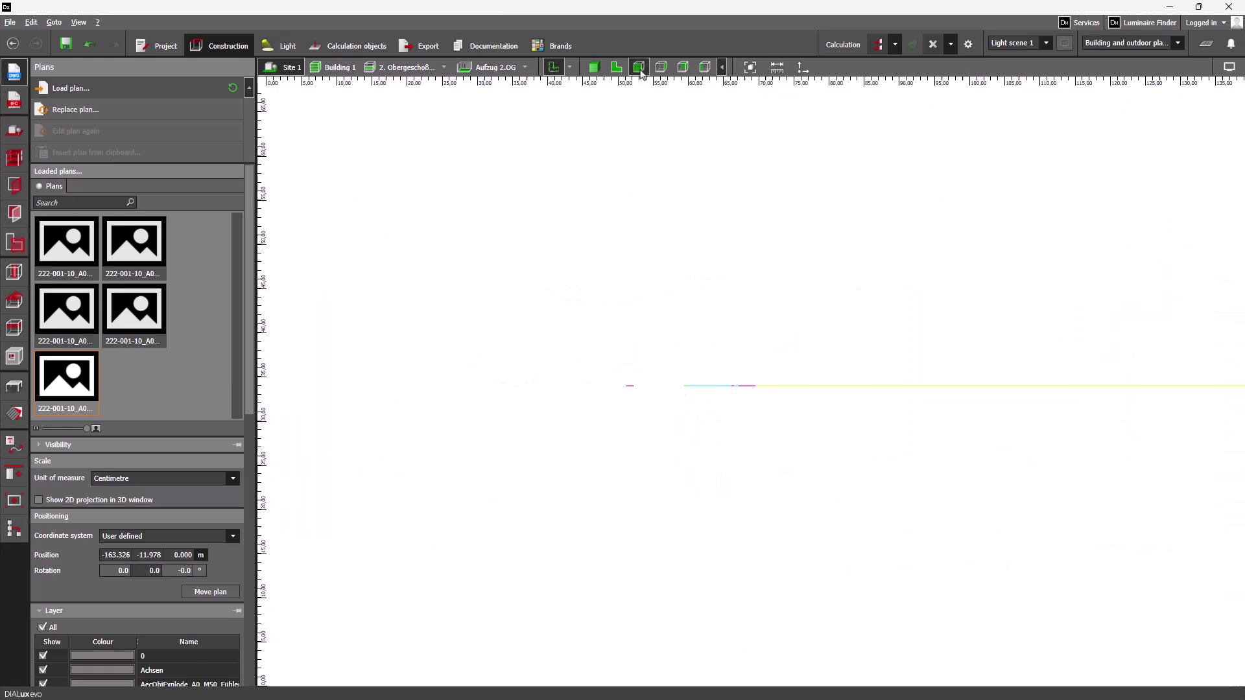
pyautogui.scroll(5, 978, 352)
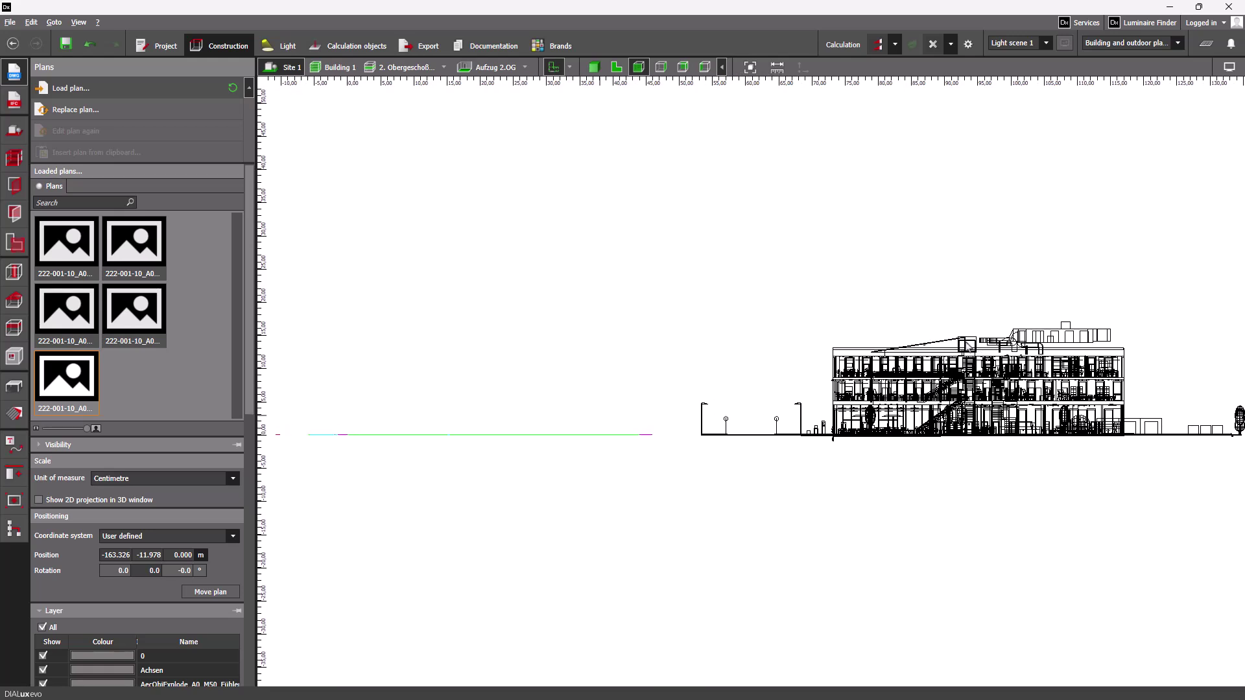
pyautogui.click(39, 445)
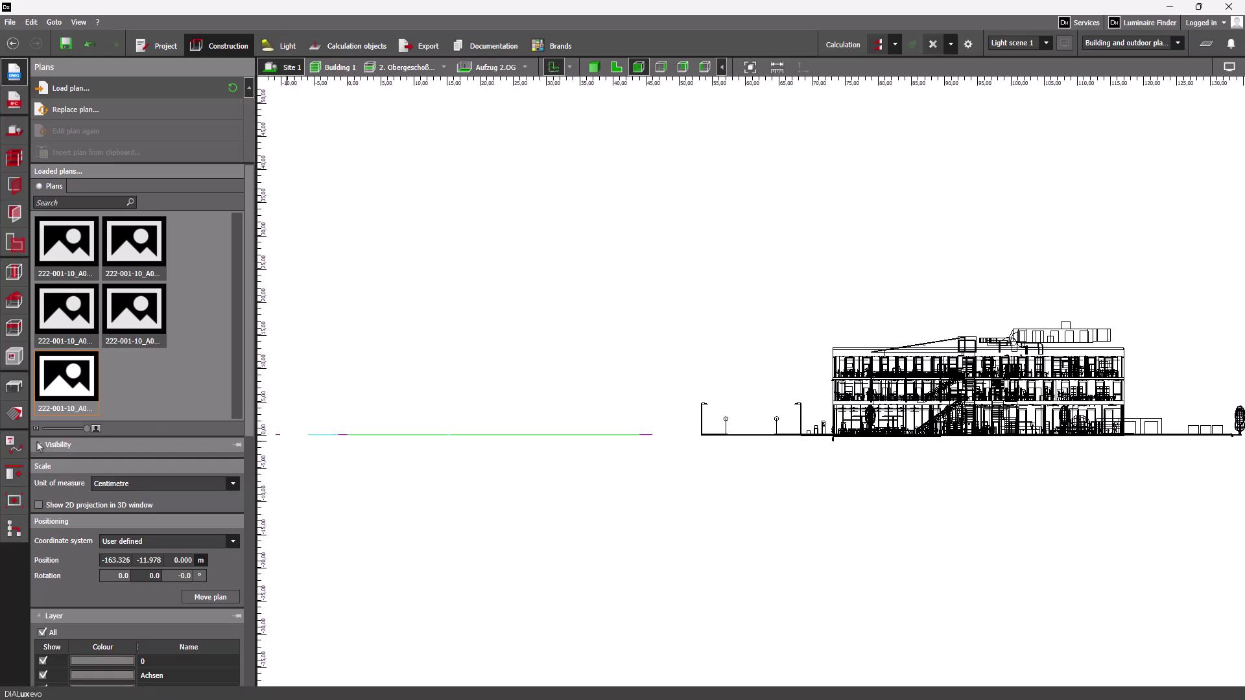
pyautogui.click(217, 475)
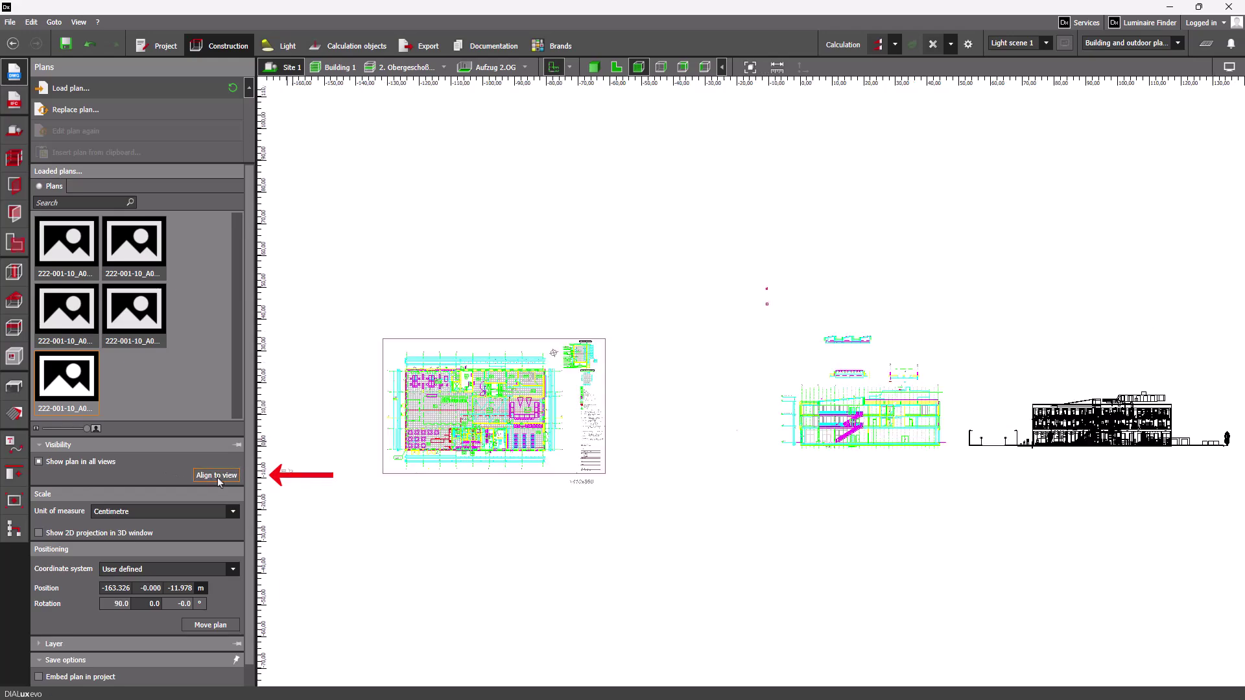
pyautogui.scroll(2, 923, 461)
pyautogui.scroll(6, 923, 461)
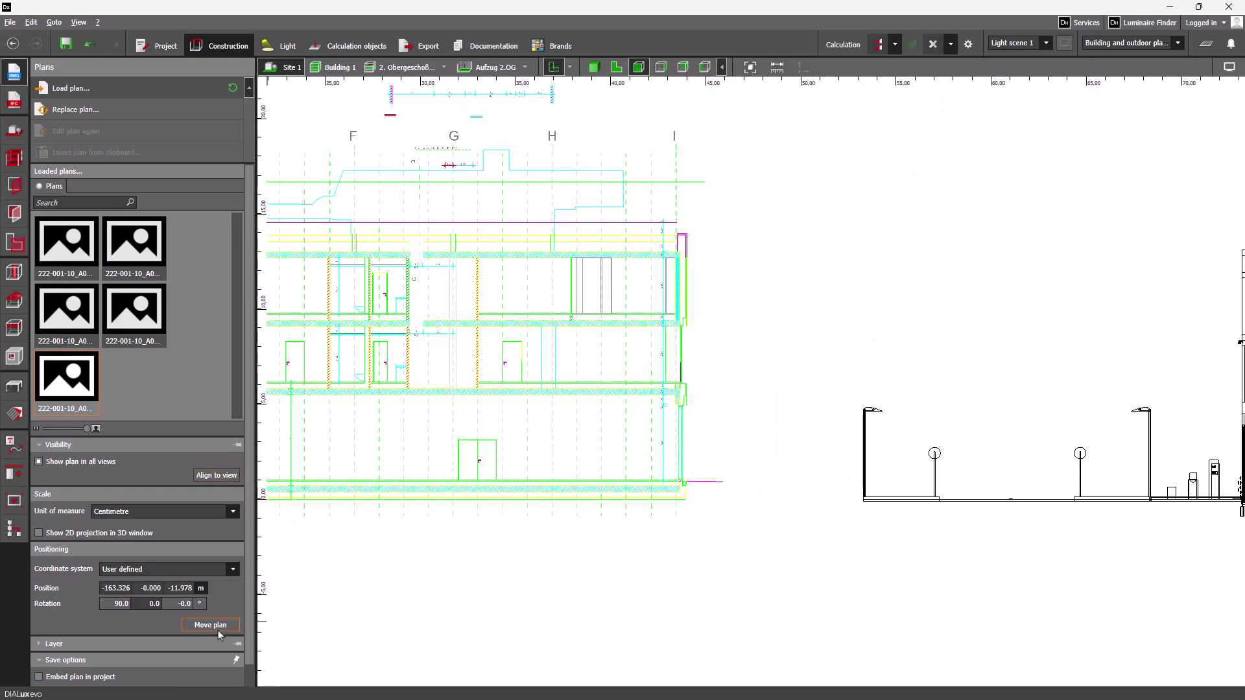
pyautogui.scroll(5, 674, 489)
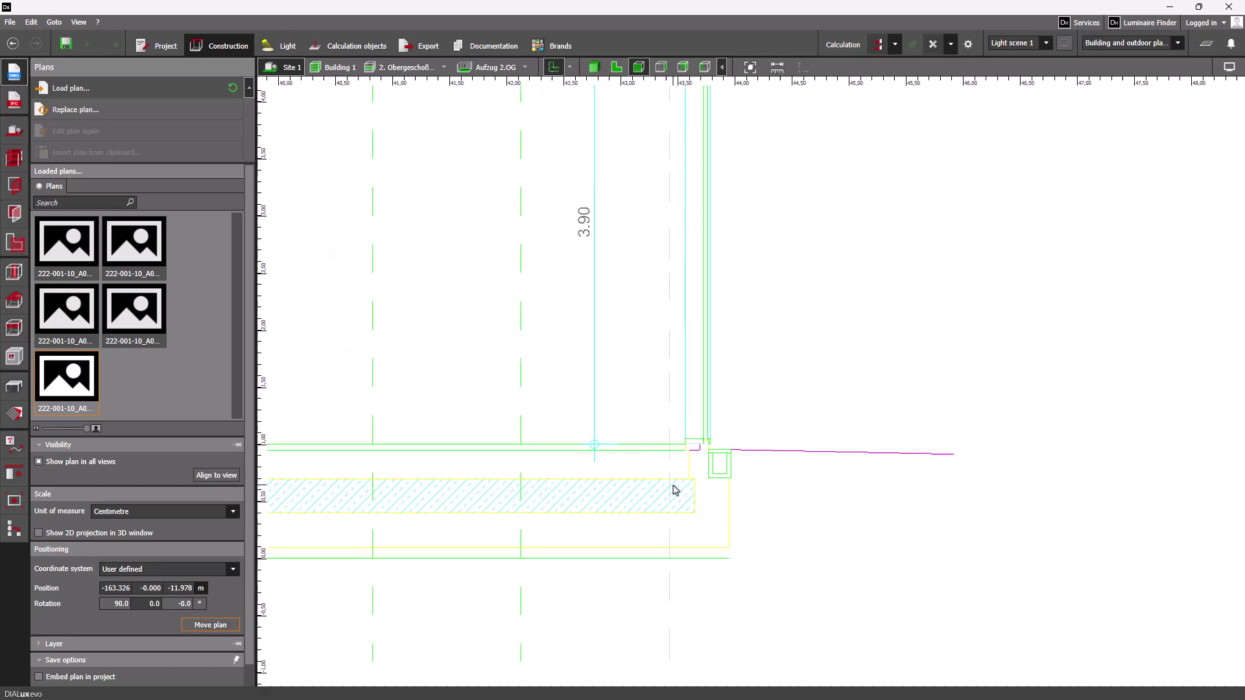
# Use the wall corner as base point and carry the plan toward the building section.
pyautogui.click(705, 451)
pyautogui.scroll(-3, 1066, 452)
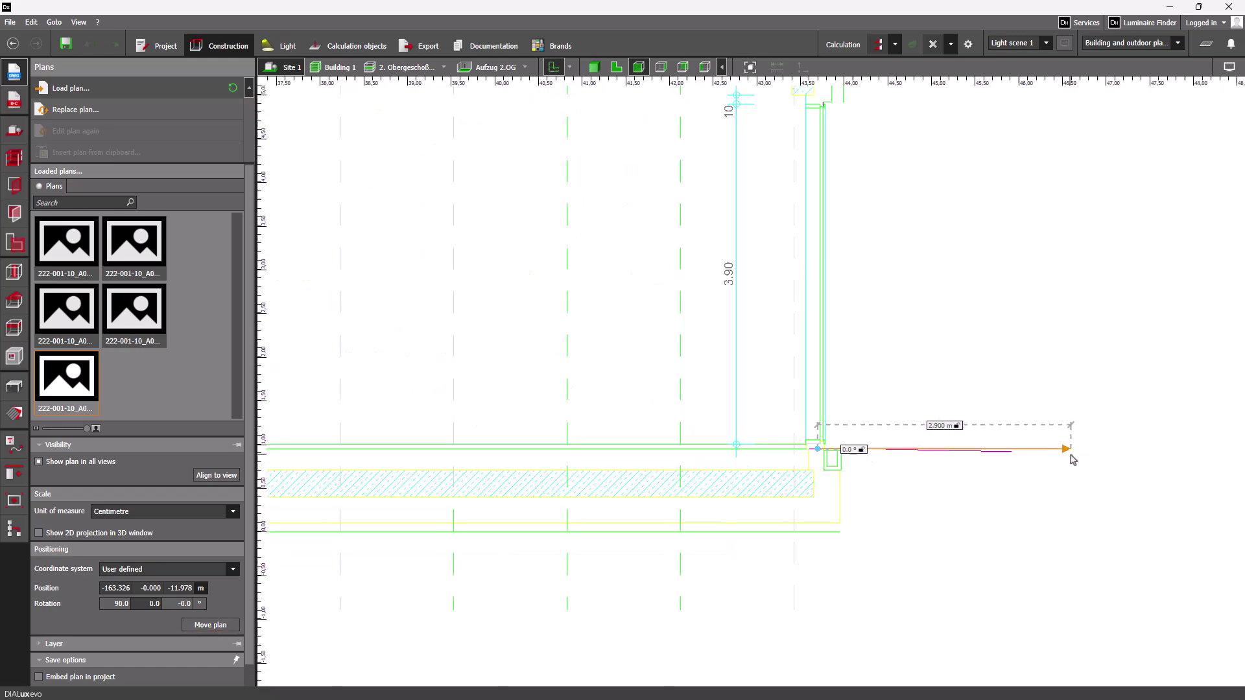
pyautogui.moveTo(1125, 459); pyautogui.dragTo(778, 472, button='middle')
pyautogui.moveTo(1102, 477); pyautogui.dragTo(1005, 484, button='middle')
pyautogui.moveTo(1232, 485); pyautogui.dragTo(635, 486, button='middle')
pyautogui.moveTo(1091, 489); pyautogui.dragTo(600, 493, button='middle')
pyautogui.moveTo(1167, 496); pyautogui.dragTo(612, 502, button='middle')
pyautogui.moveTo(1102, 505); pyautogui.dragTo(895, 515, button='middle')
pyautogui.moveTo(1139, 517); pyautogui.dragTo(590, 520, button='middle')
pyautogui.moveTo(1102, 520); pyautogui.dragTo(1031, 520, button='middle')
pyautogui.moveTo(1219, 522); pyautogui.dragTo(903, 466, button='middle')
# Drop the plan on the building's matching corner, about 73 m from its start.
pyautogui.scroll(1, 755, 507)
pyautogui.scroll(1, 754, 504)
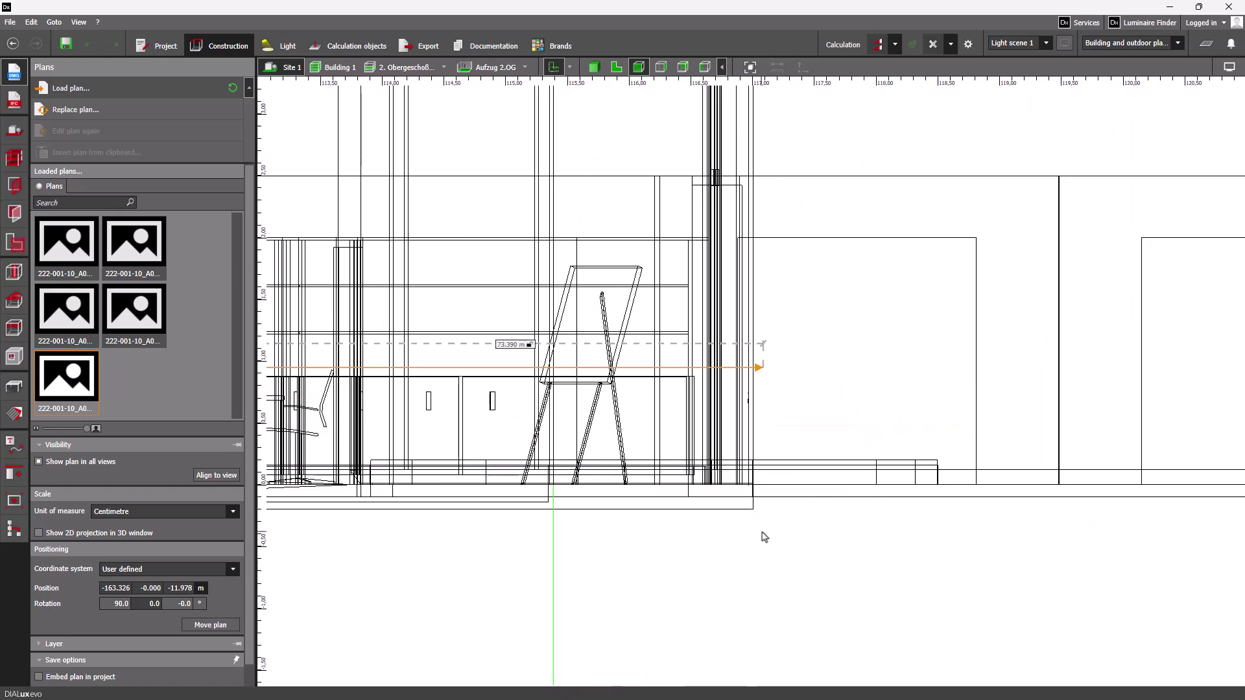
pyautogui.click(752, 486)
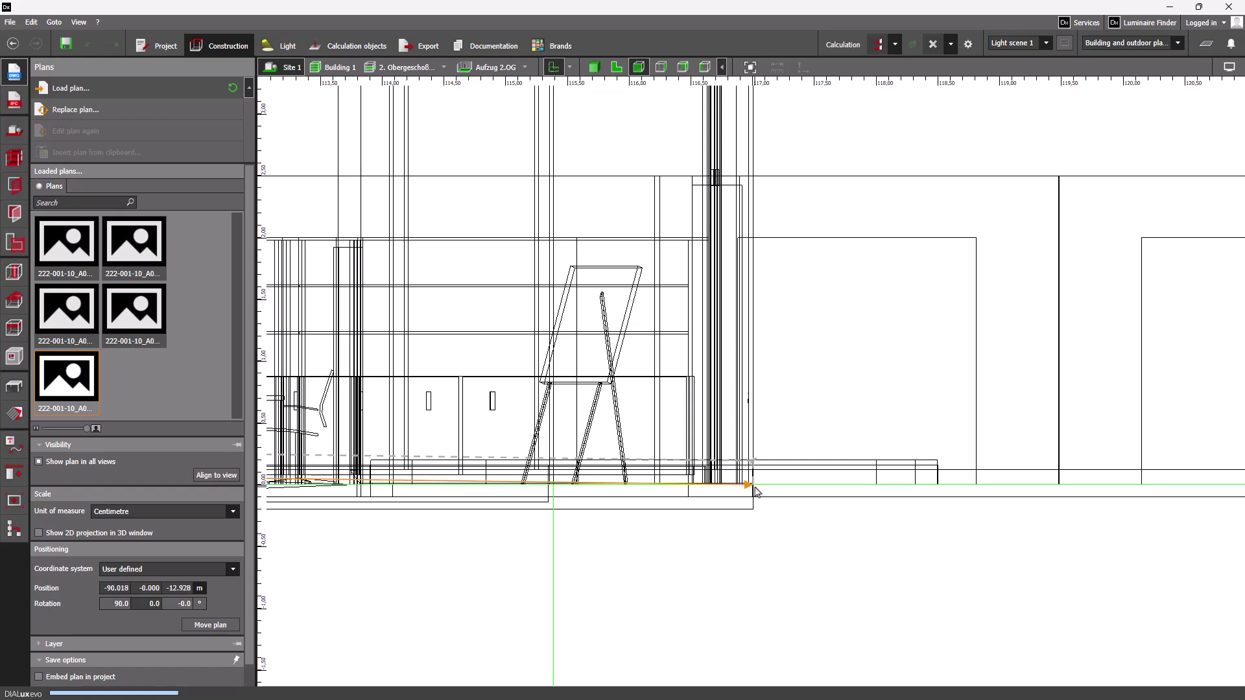
pyautogui.scroll(-8, 756, 497)
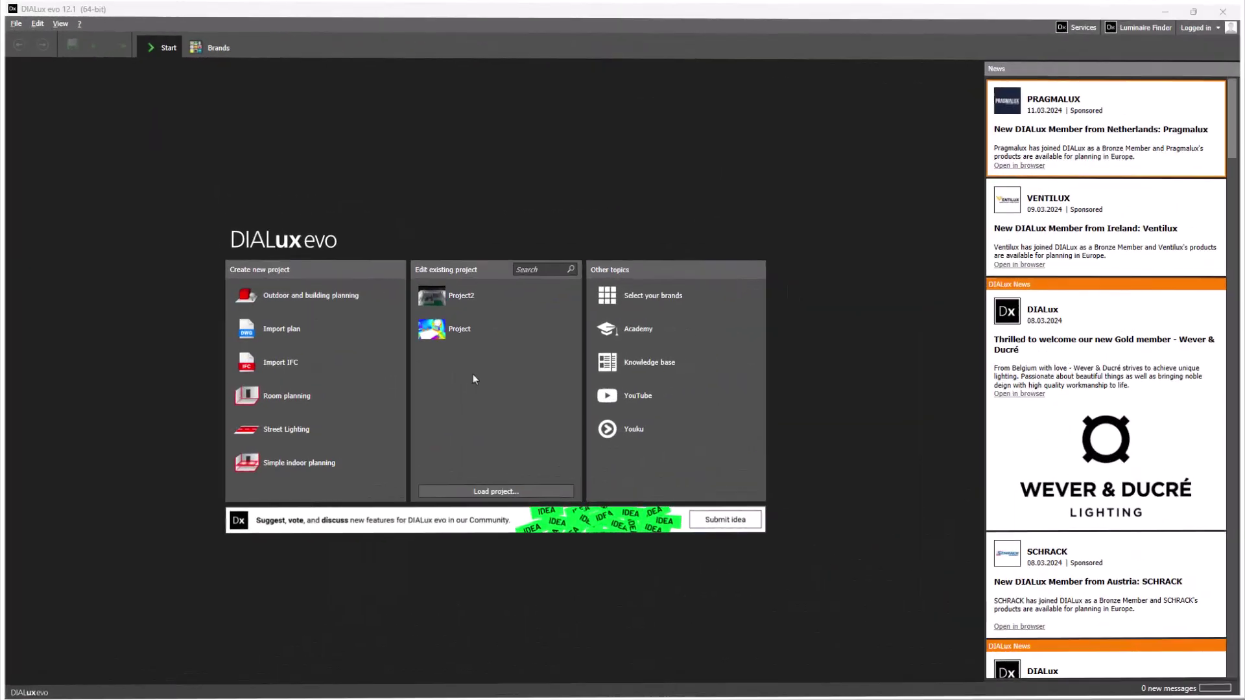
pyautogui.moveTo(481, 304)
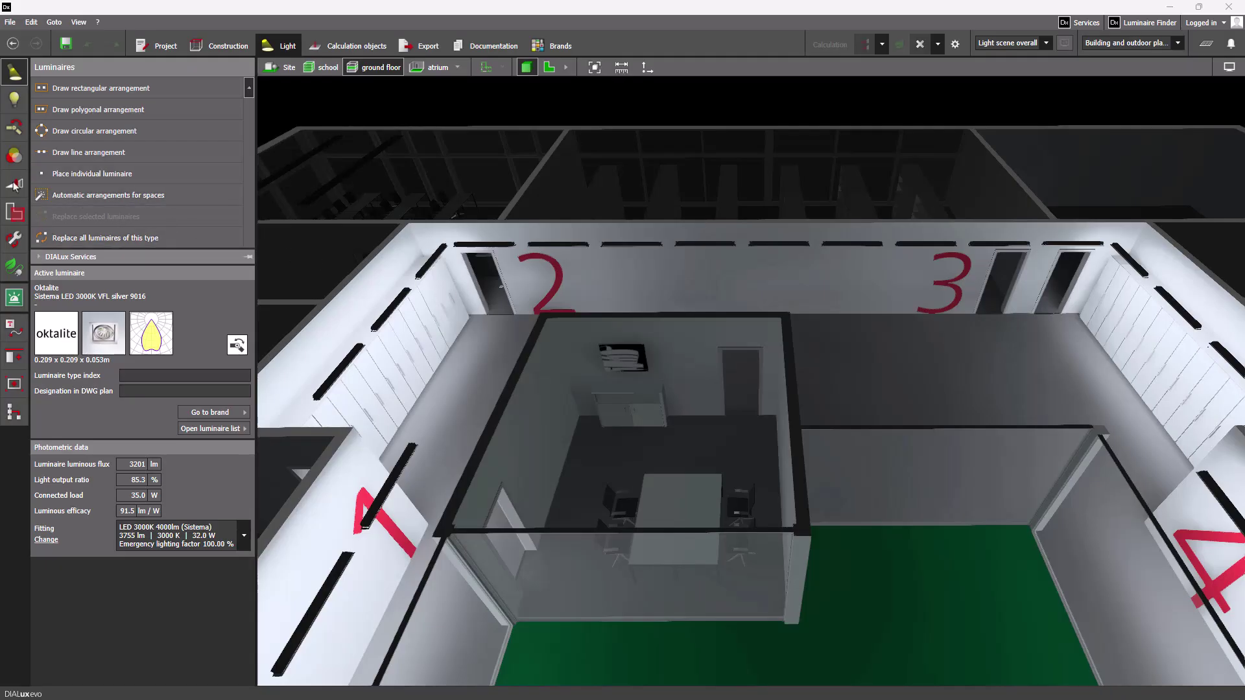
# In Light scenes, select the 'Luminaires in no light scene' rows to highlight them orange in 3D.
pyautogui.click(14, 187)
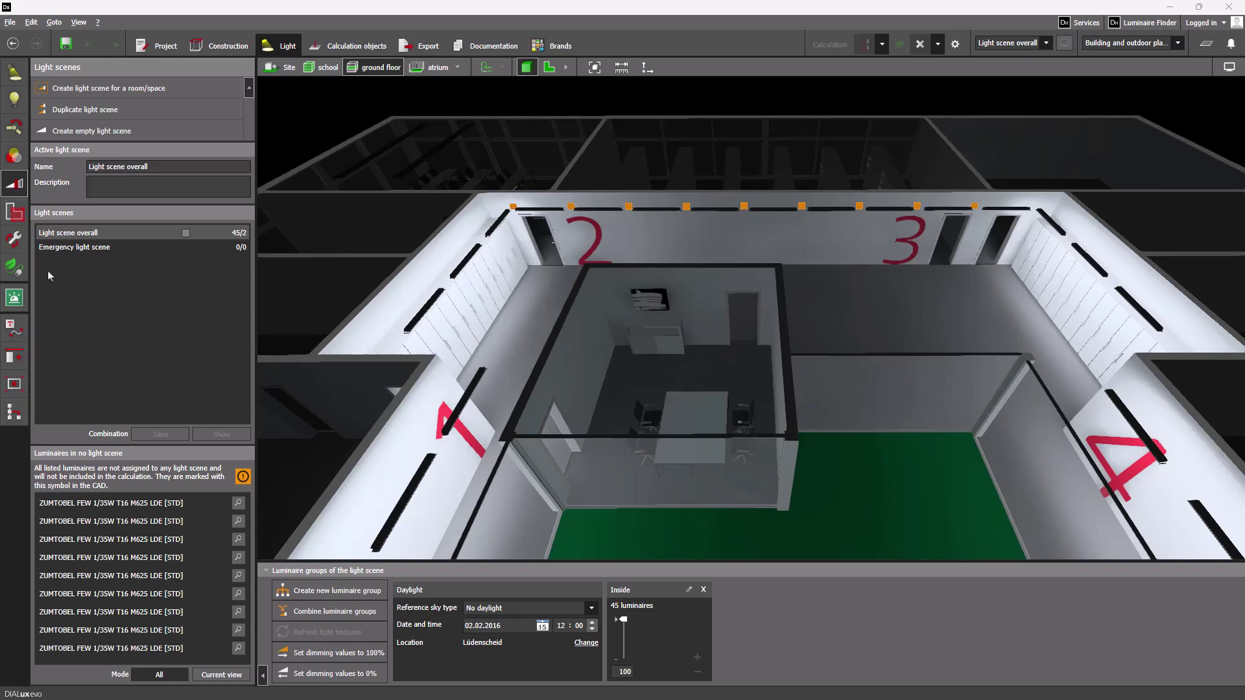
pyautogui.moveTo(209, 648); pyautogui.dragTo(213, 507)
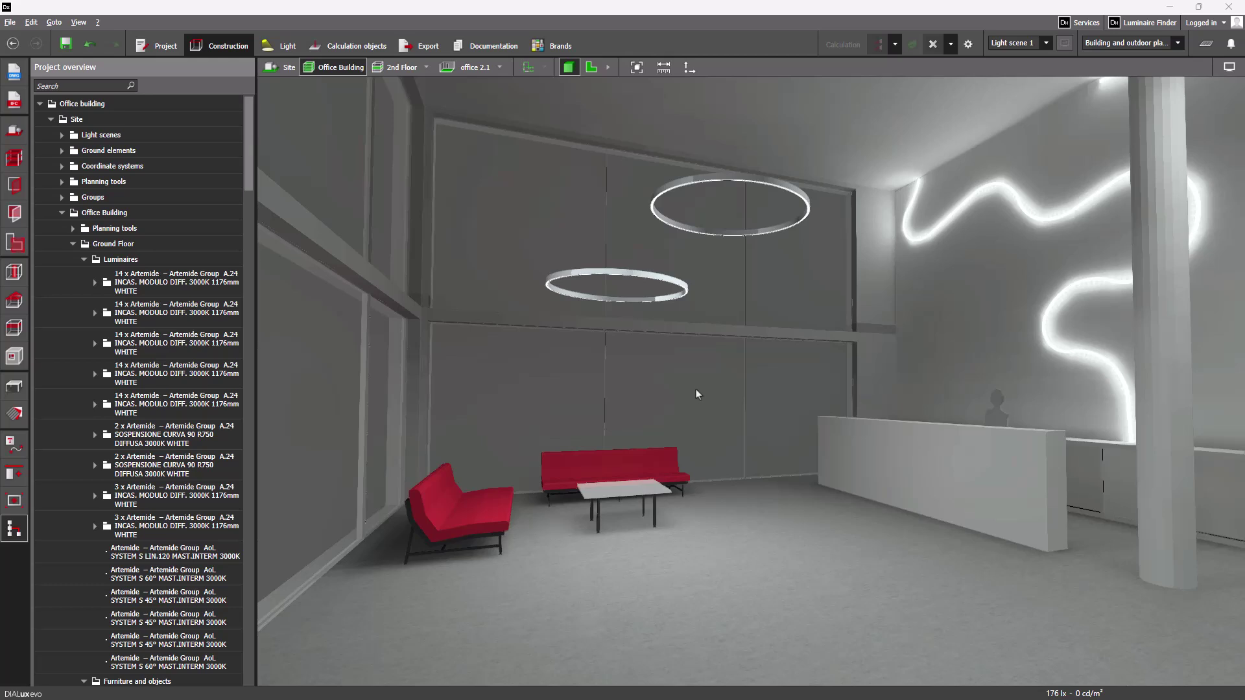
# Try selecting the wall panel, the red armchair and the right column, then clear the selection.
pyautogui.click(695, 389)
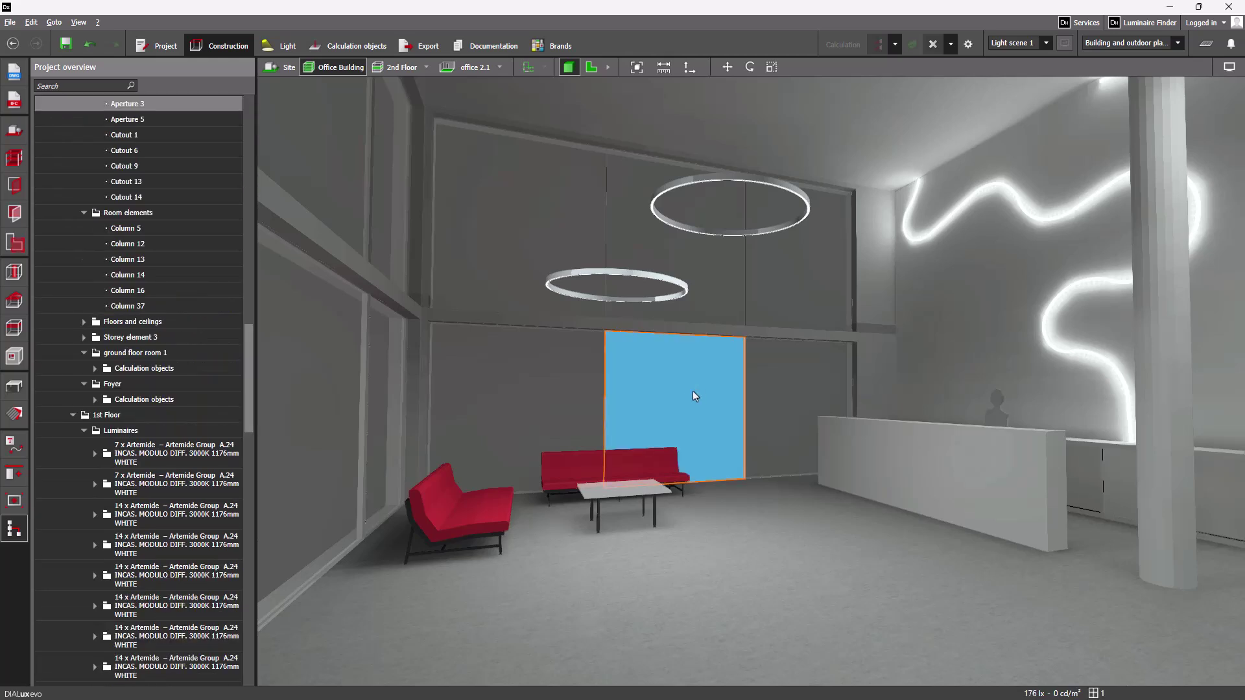
pyautogui.click(486, 530)
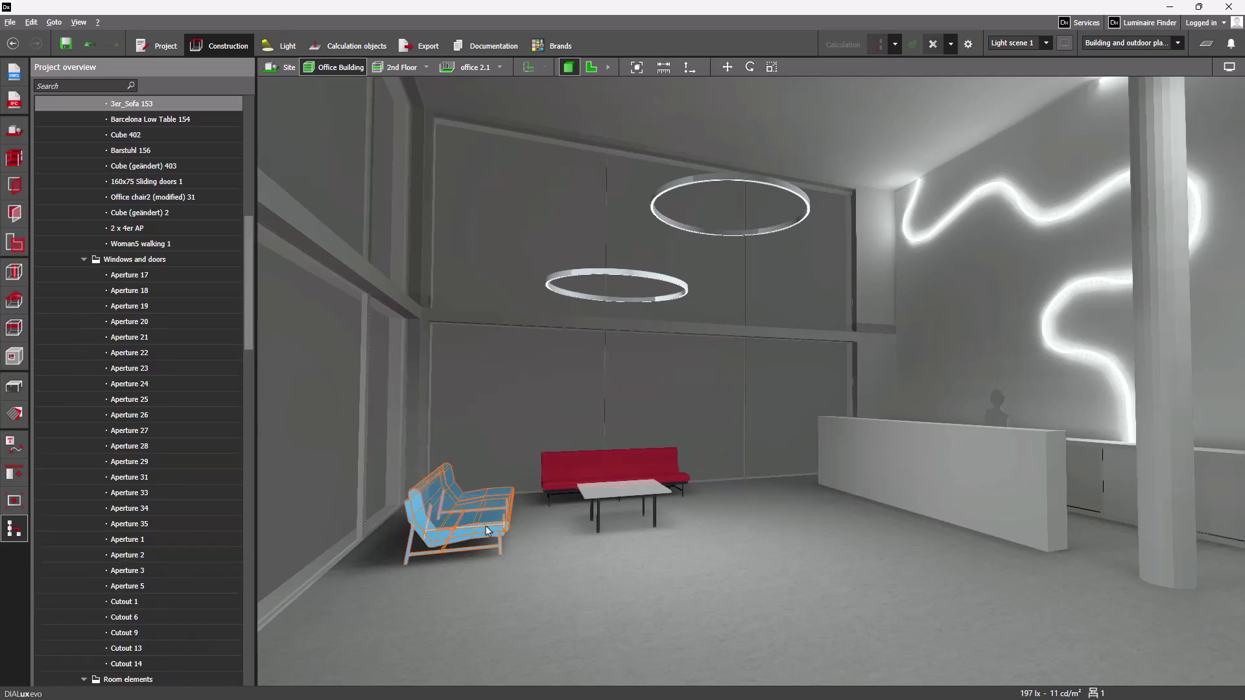
pyautogui.click(1155, 396)
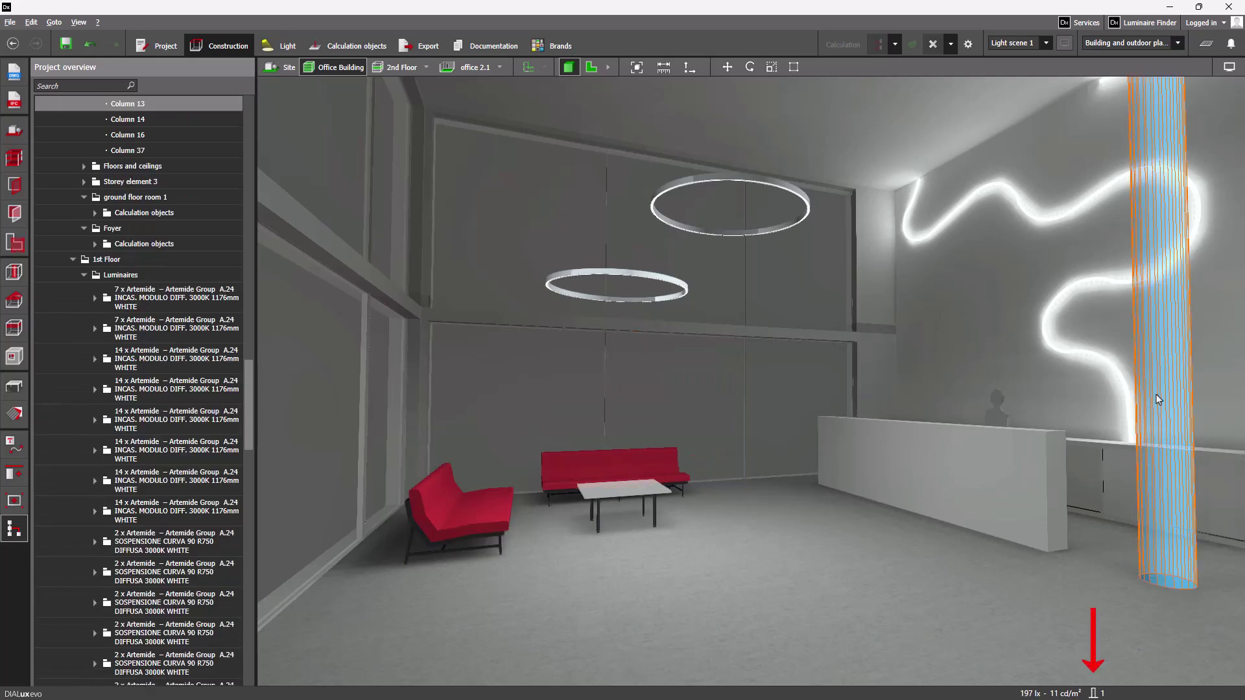
pyautogui.click(733, 515)
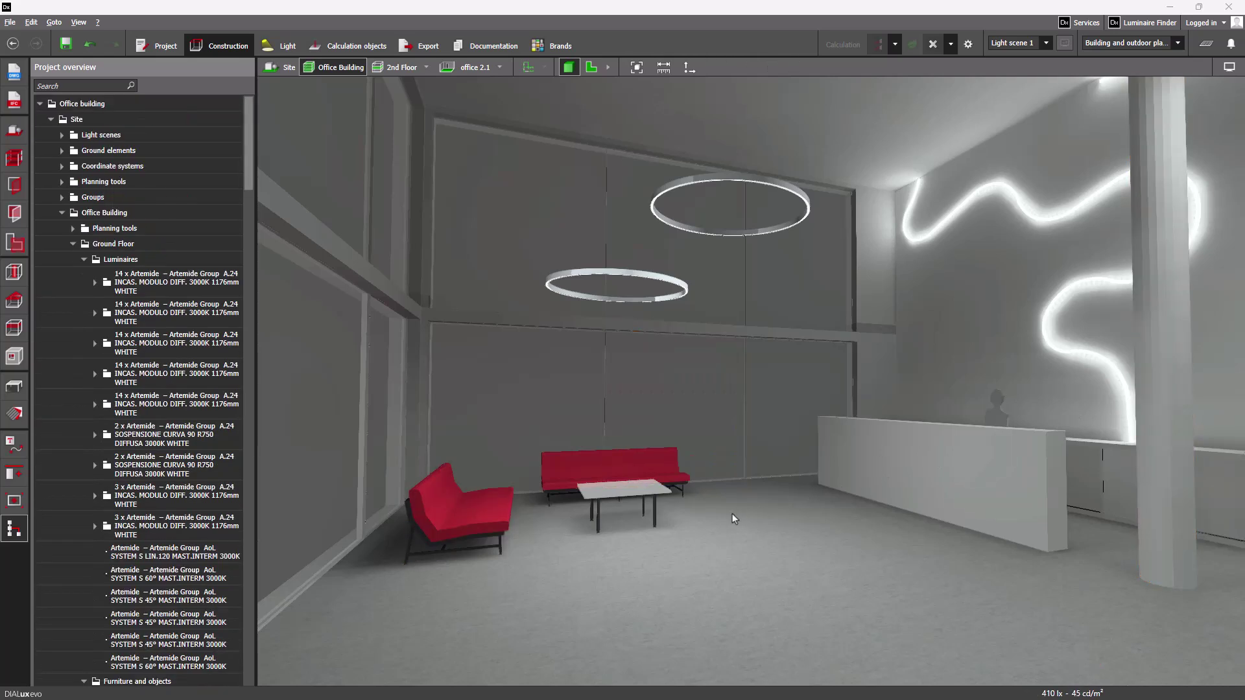
# Select the lower ring pendant luminaire and add both 3er_Sofa entries to the selection.
pyautogui.click(191, 467)
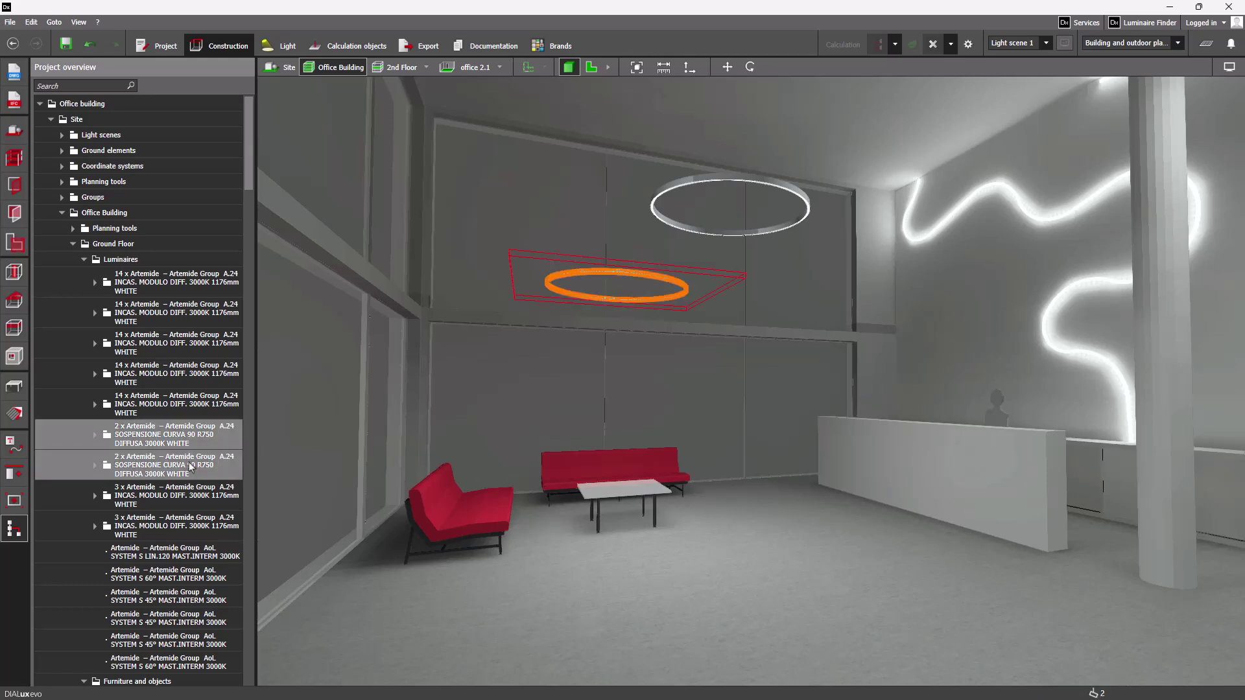
pyautogui.moveTo(246, 186); pyautogui.dragTo(251, 236)
pyautogui.keyDown('ctrl'); pyautogui.click(161, 480); pyautogui.keyUp('ctrl')
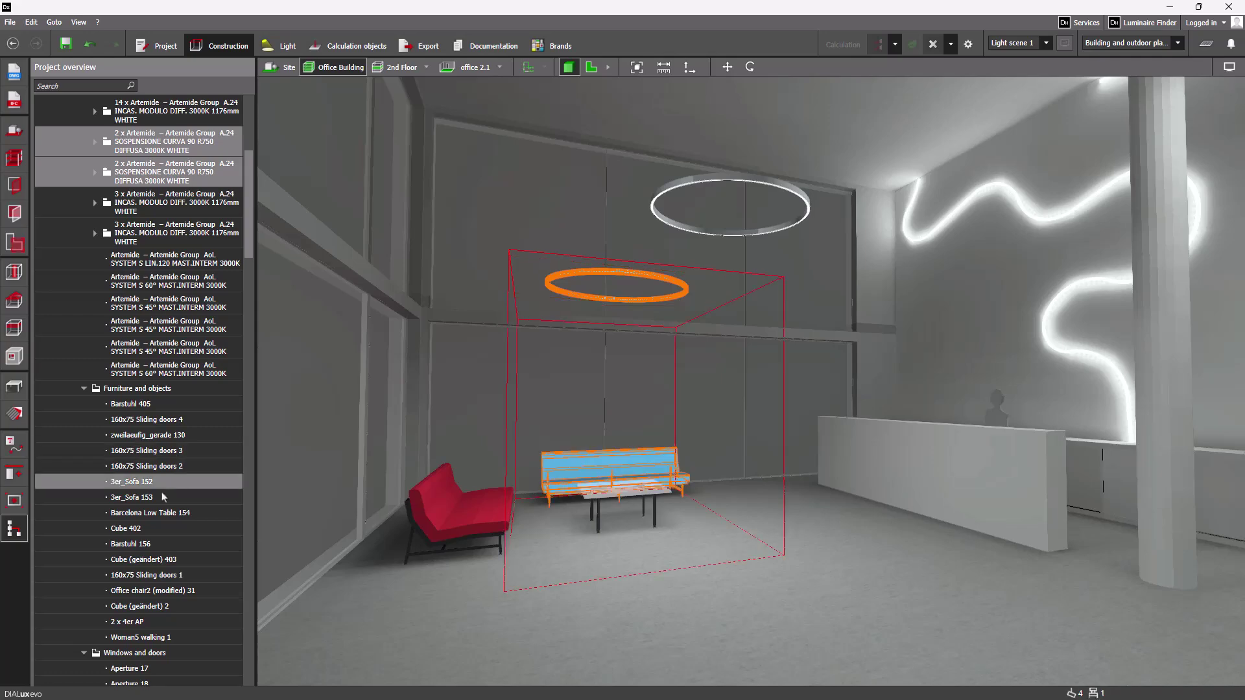
pyautogui.keyDown('ctrl'); pyautogui.click(161, 491); pyautogui.keyUp('ctrl')
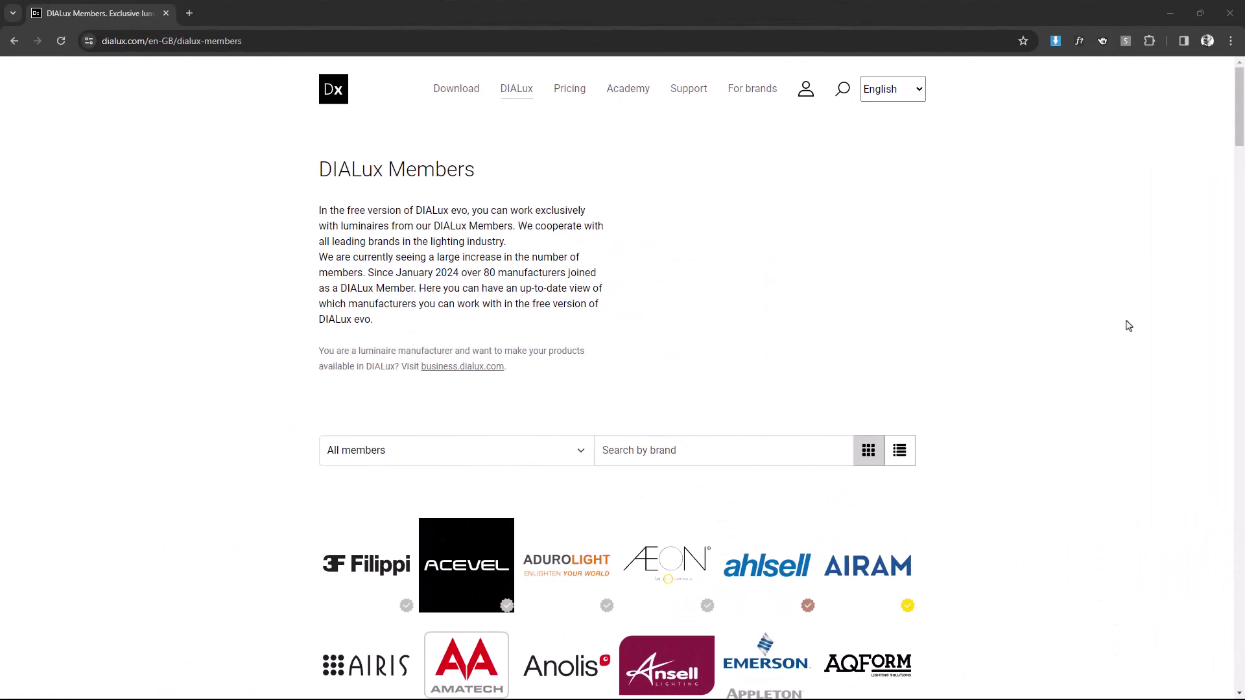
# Scroll through the DIALux Members brand list, the membership growth article and the members list view.
pyautogui.moveTo(1239, 92); pyautogui.dragTo(1240, 317)
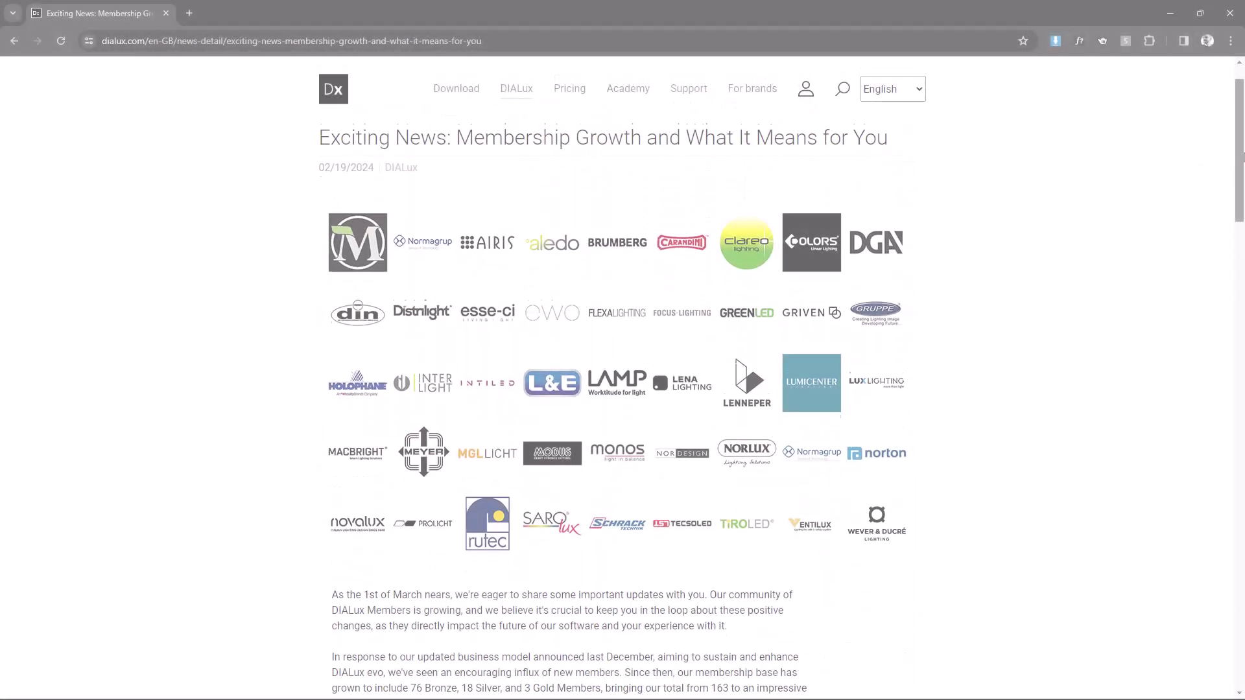
pyautogui.scroll(-6, 622, 376)
pyautogui.scroll(-8, 623, 376)
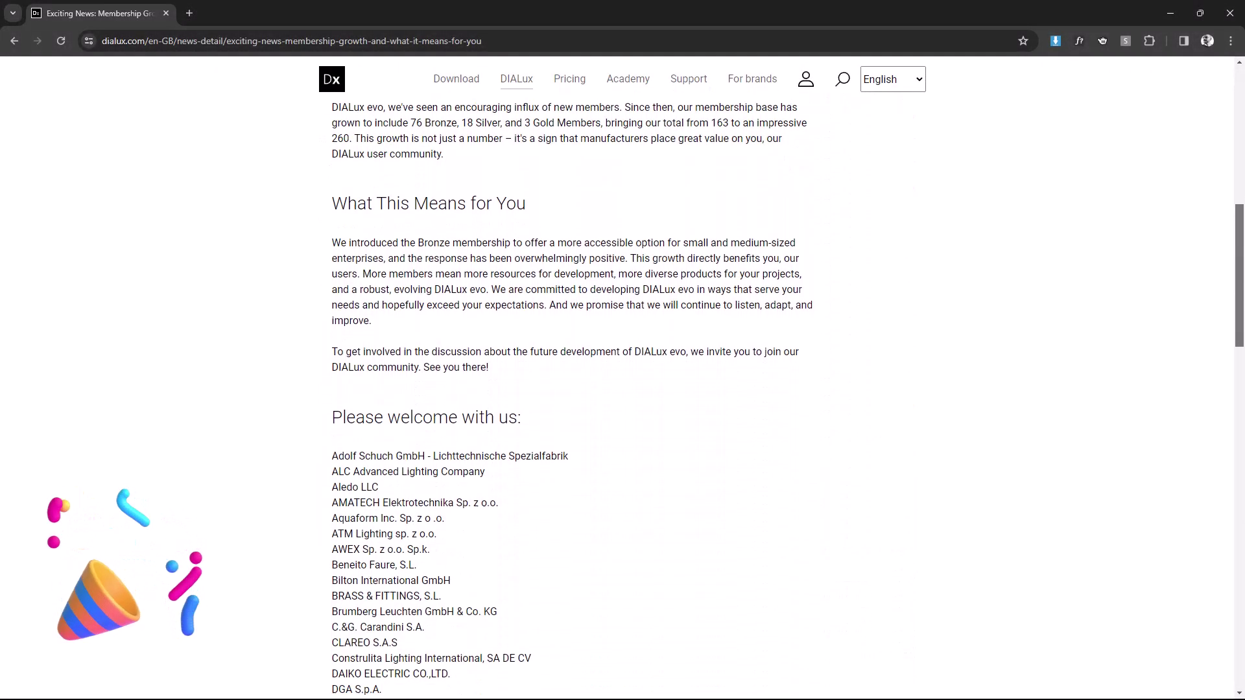
pyautogui.scroll(-8, 622, 376)
pyautogui.scroll(-4, 623, 376)
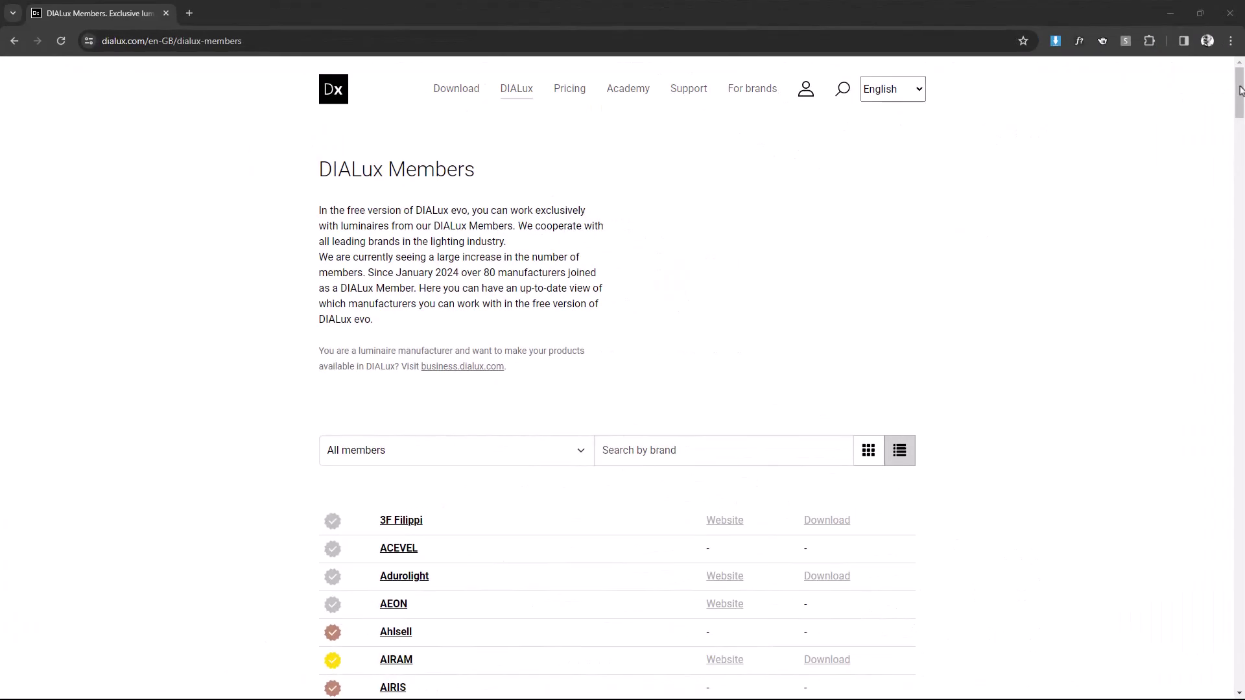
pyautogui.moveTo(1240, 90); pyautogui.dragTo(1240, 245)
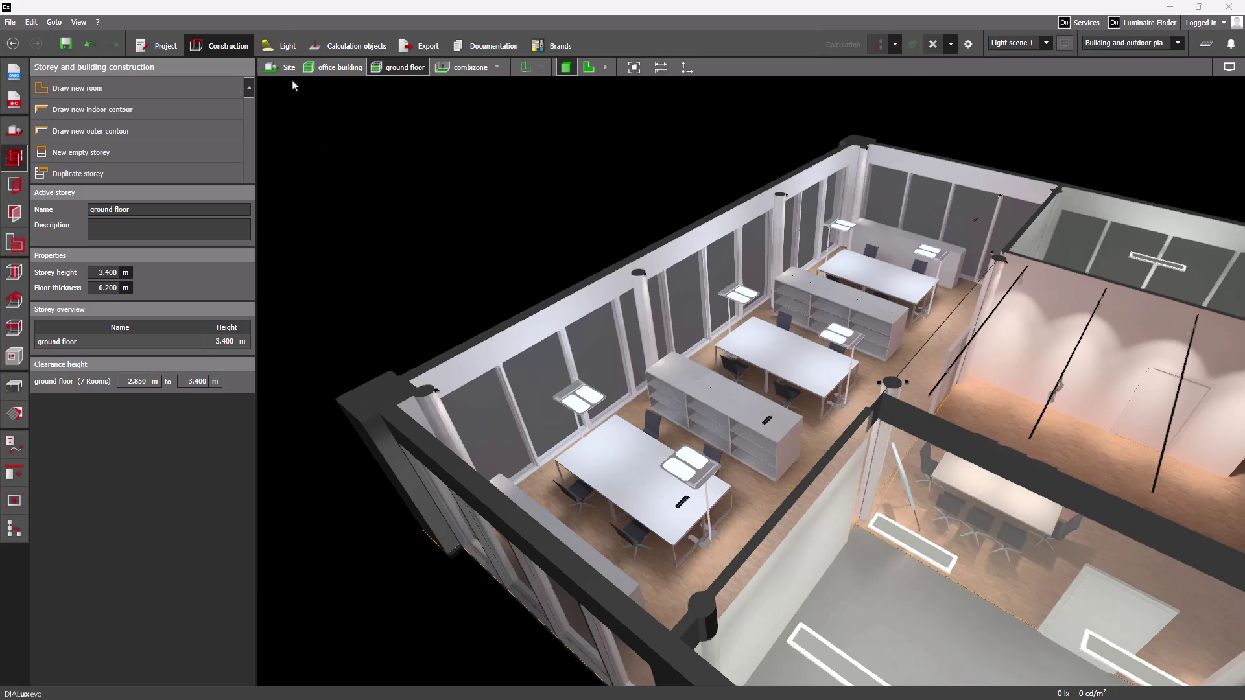
# From the Light tab, preview an ERCO price inquiry for the planned luminaires, then cancel it.
pyautogui.click(279, 46)
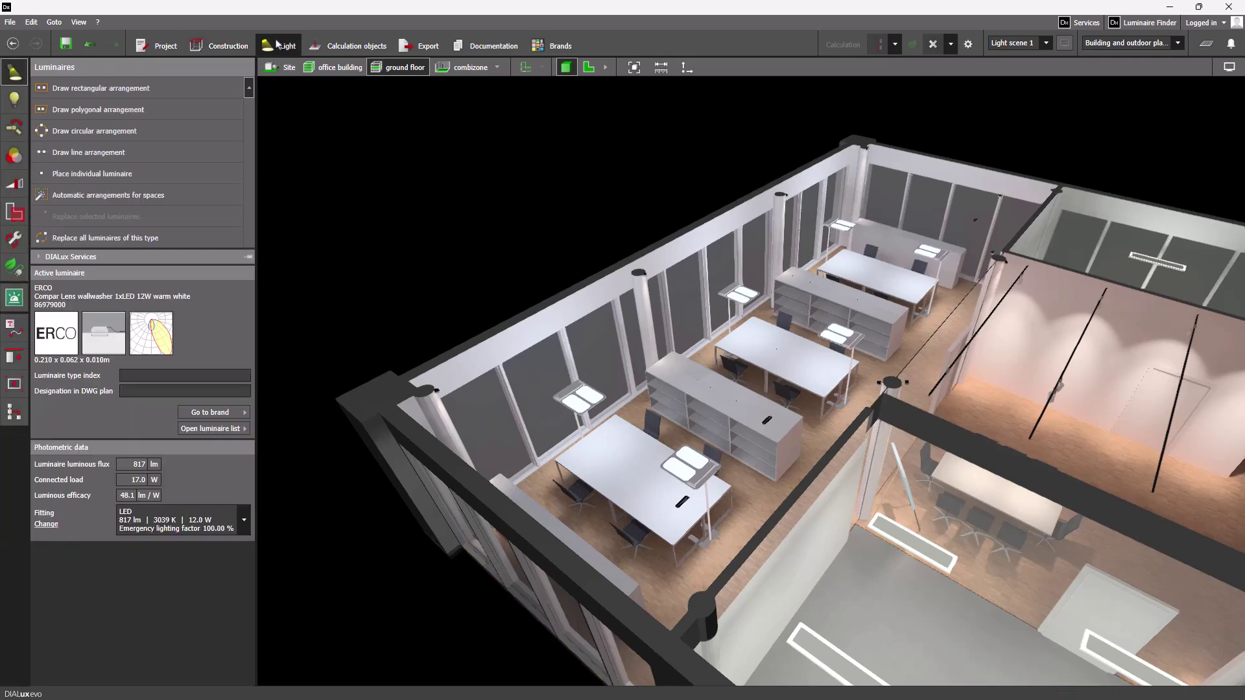
pyautogui.click(195, 414)
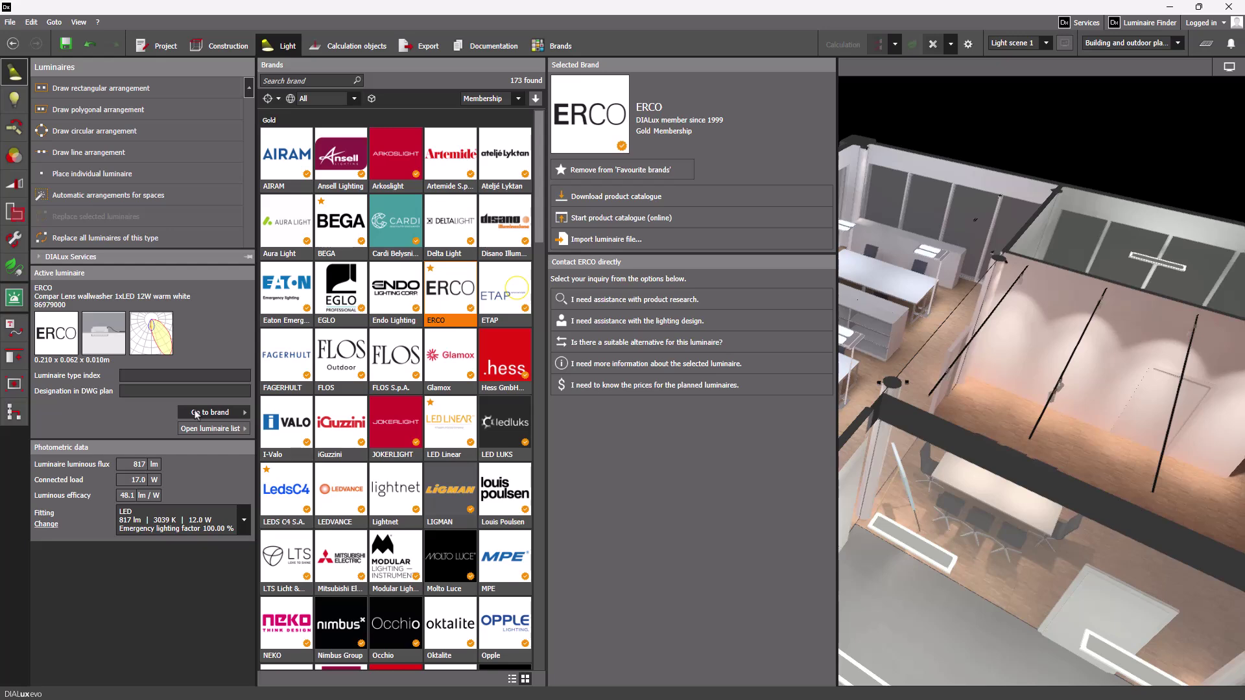
pyautogui.click(587, 385)
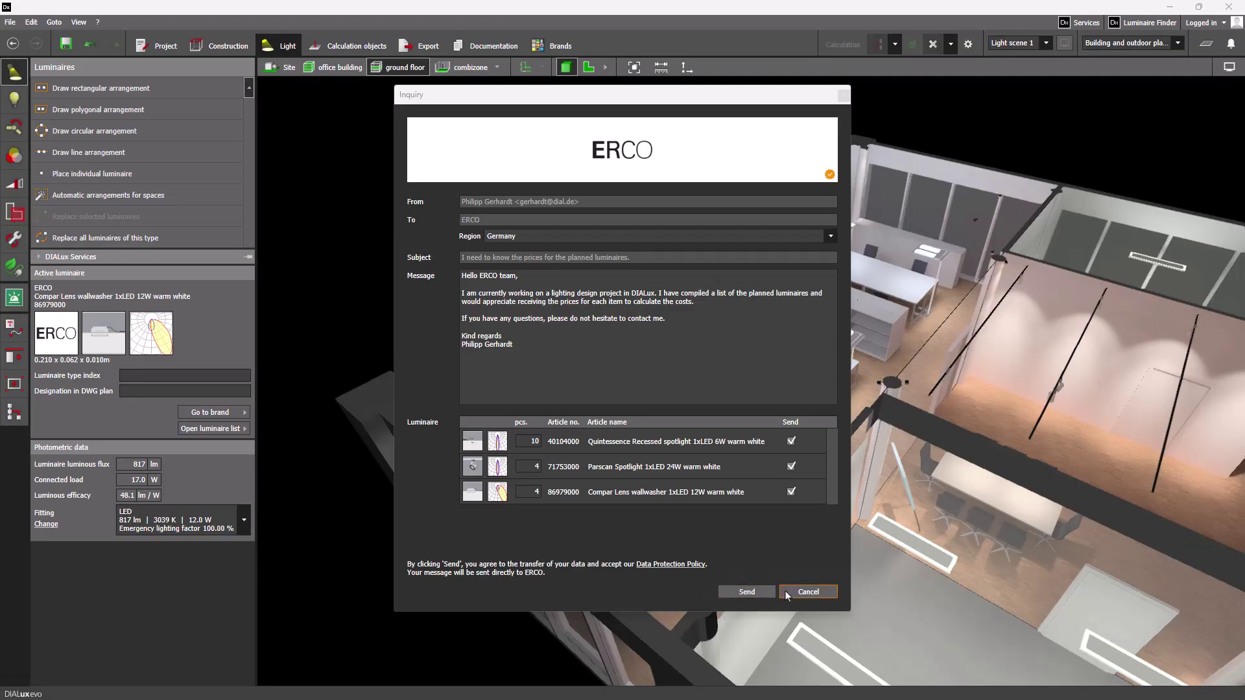
pyautogui.click(789, 593)
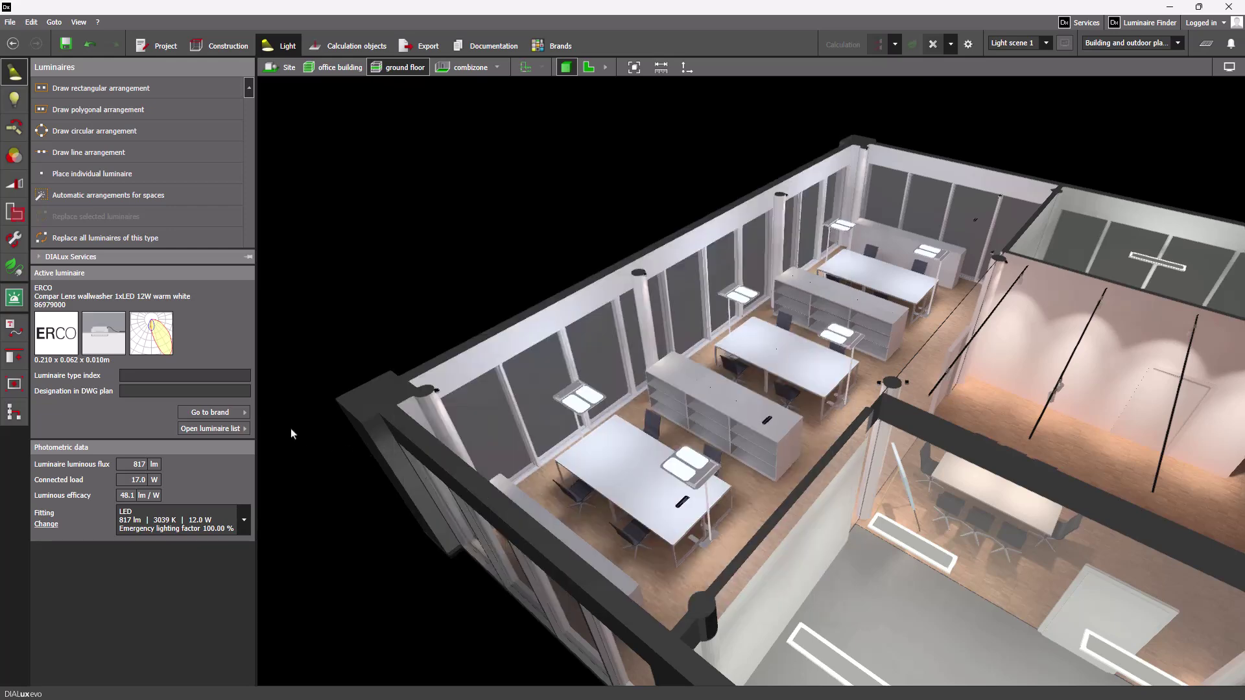
pyautogui.click(246, 415)
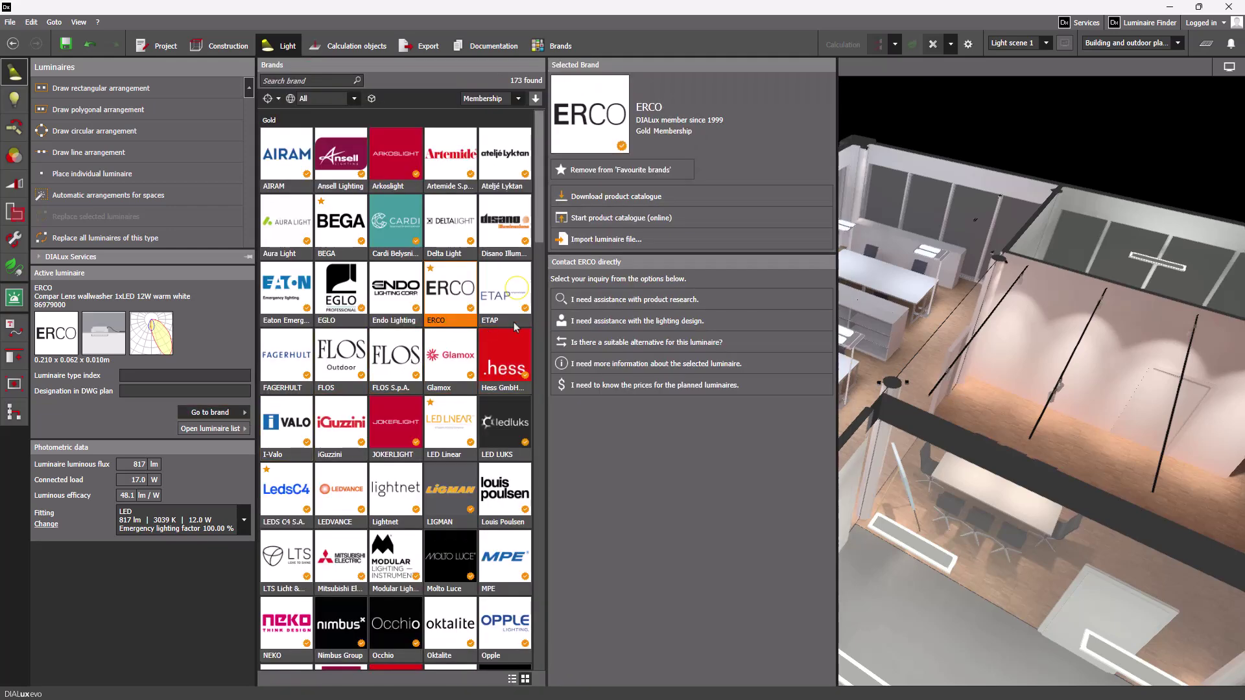
pyautogui.click(586, 298)
pyautogui.click(596, 281)
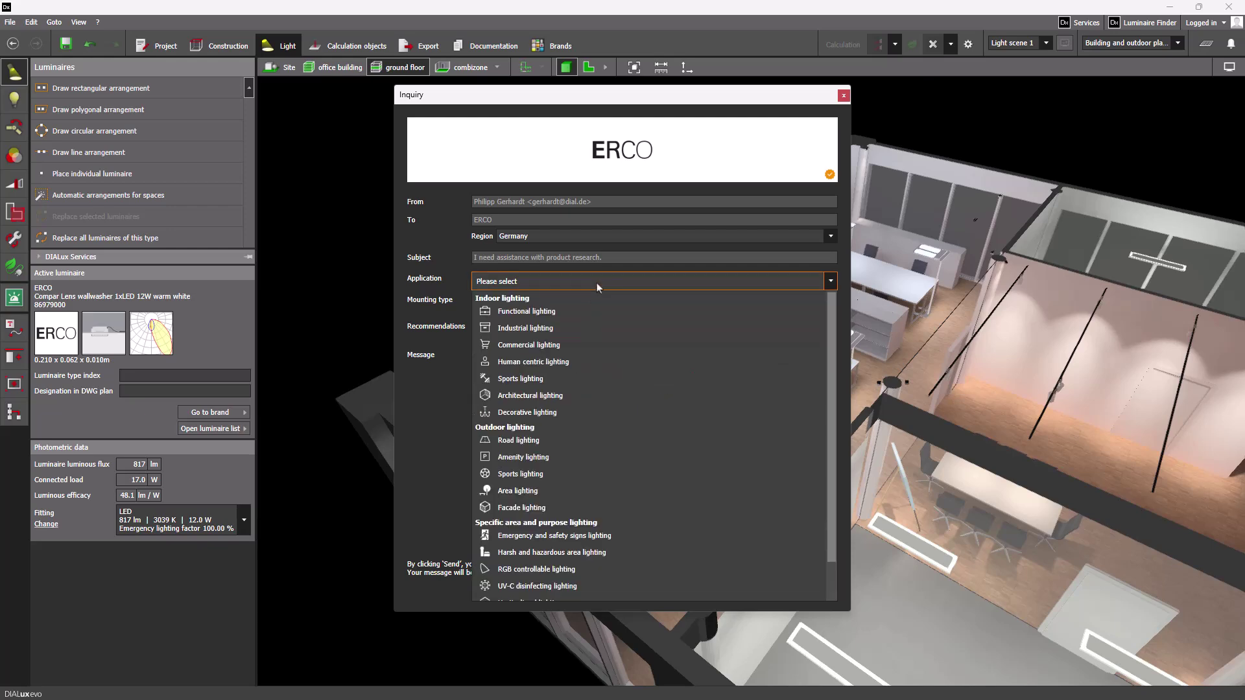
pyautogui.click(599, 306)
pyautogui.click(600, 309)
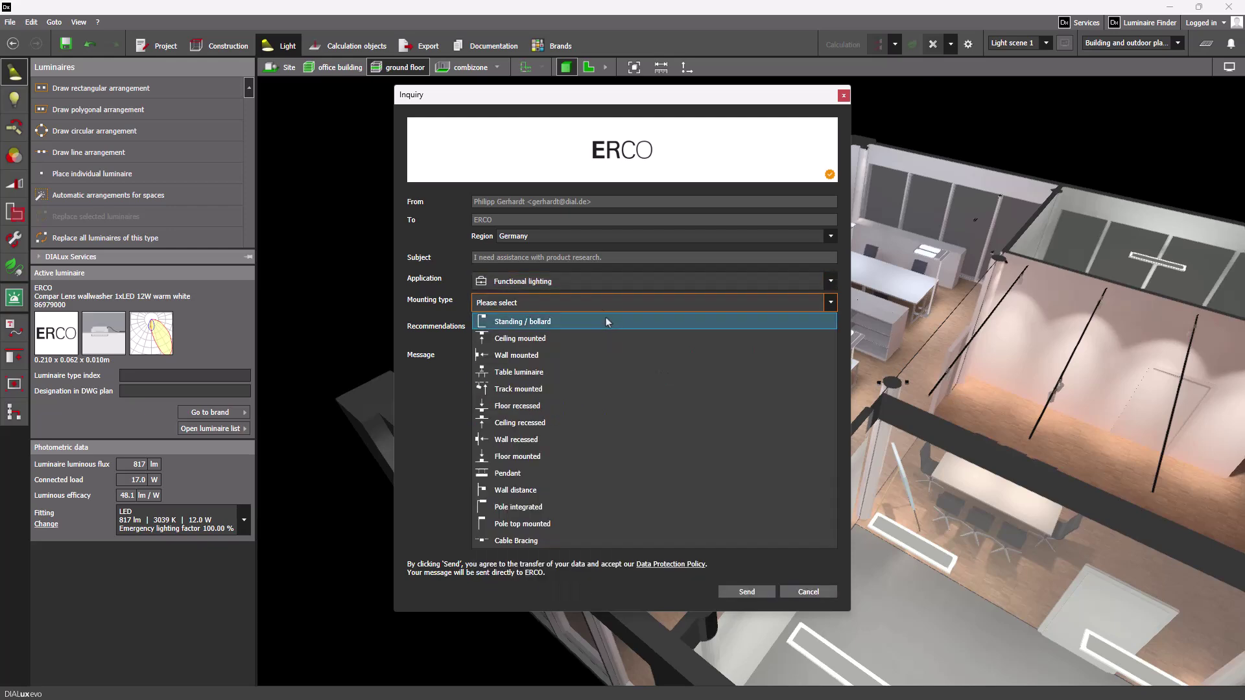
pyautogui.click(616, 342)
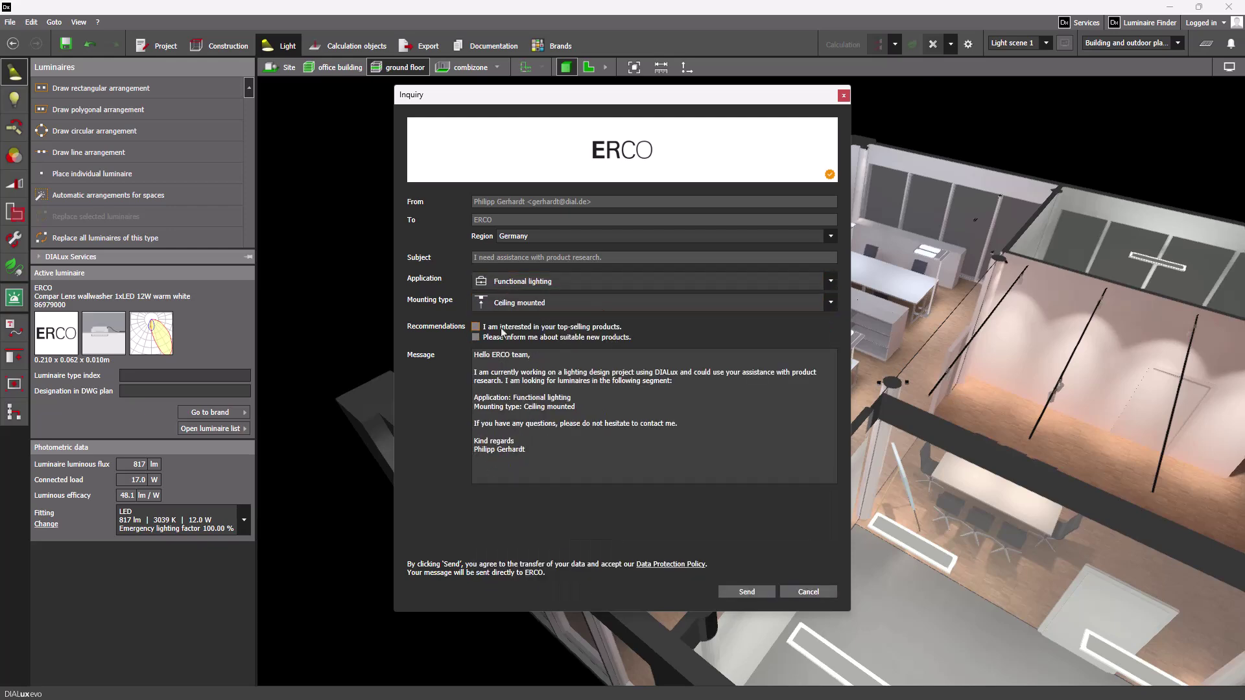
pyautogui.click(477, 327)
pyautogui.click(476, 338)
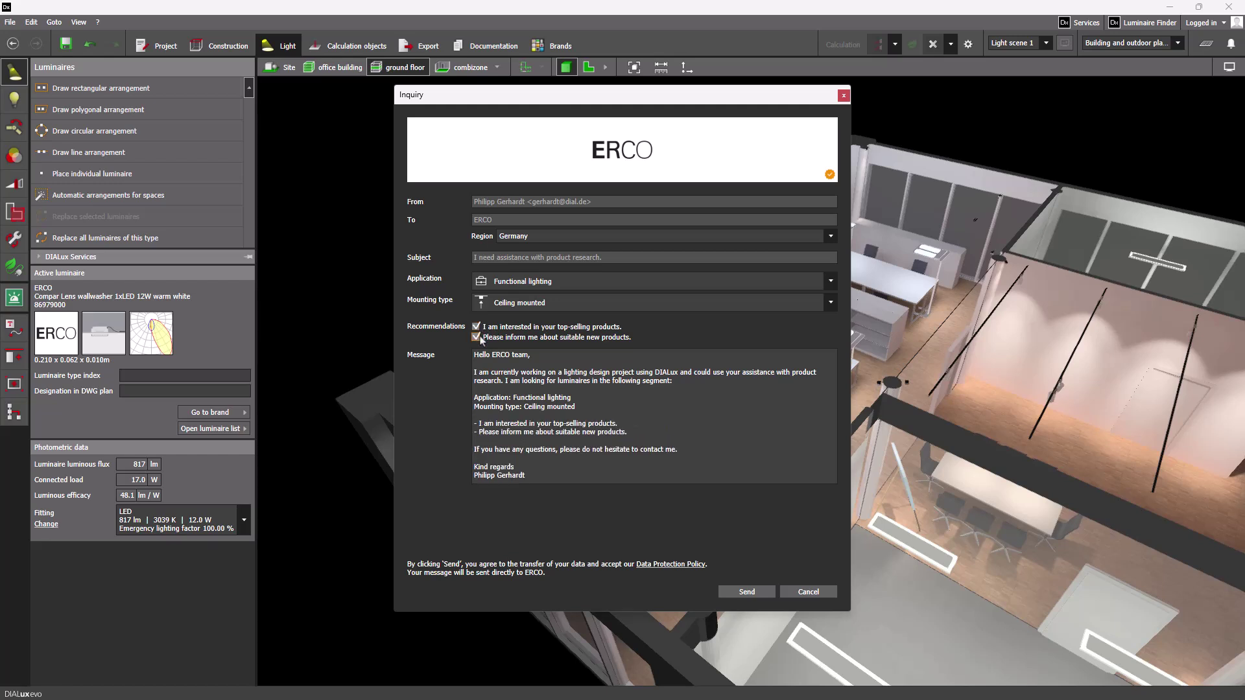
pyautogui.click(781, 595)
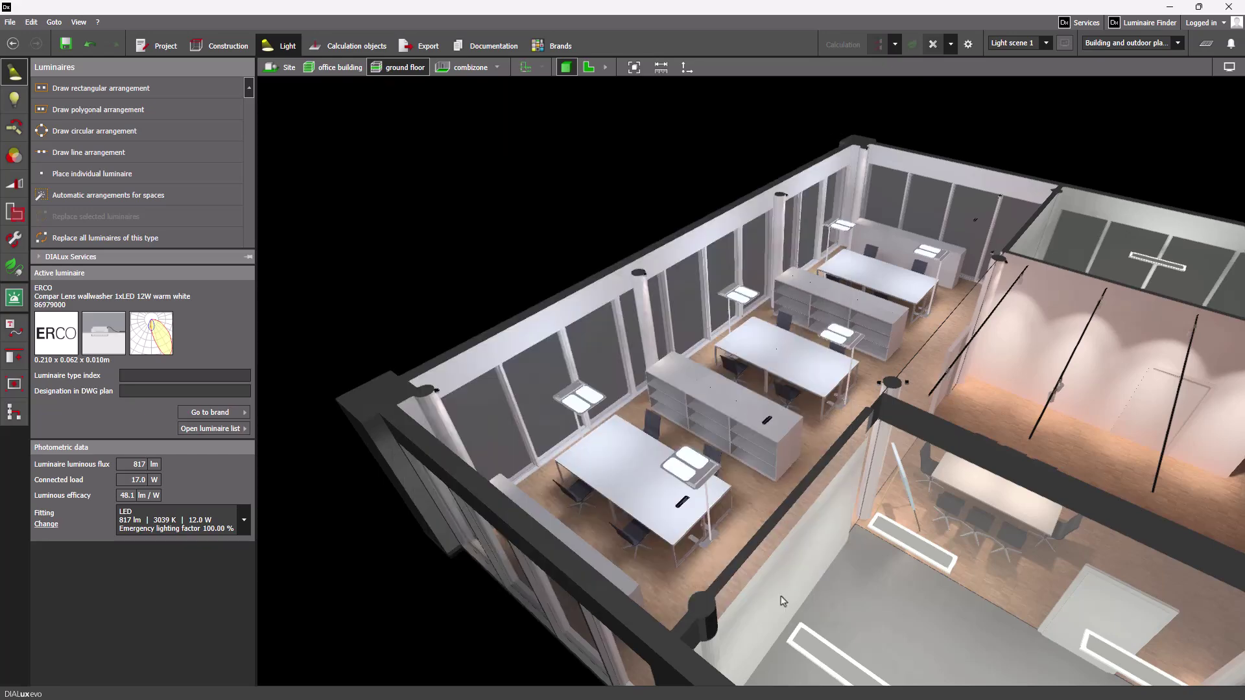
# Show the planned luminaires via 'Open luminaire list' in the Active luminaire panel.
pyautogui.click(247, 430)
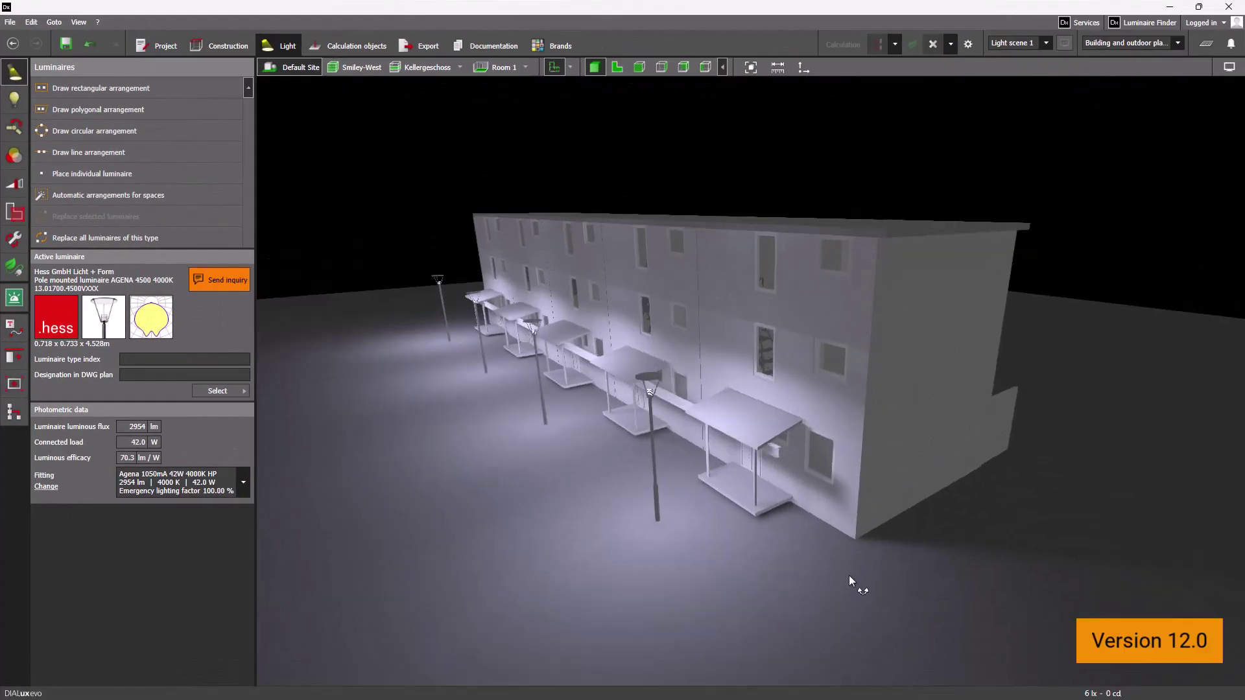
# Orbit the translucent terraced building to view it from below and from another angle.
pyautogui.moveTo(849, 575)
pyautogui.mouseDown()
pyautogui.moveTo(828, 492)
pyautogui.moveTo(847, 579)
pyautogui.mouseUp()
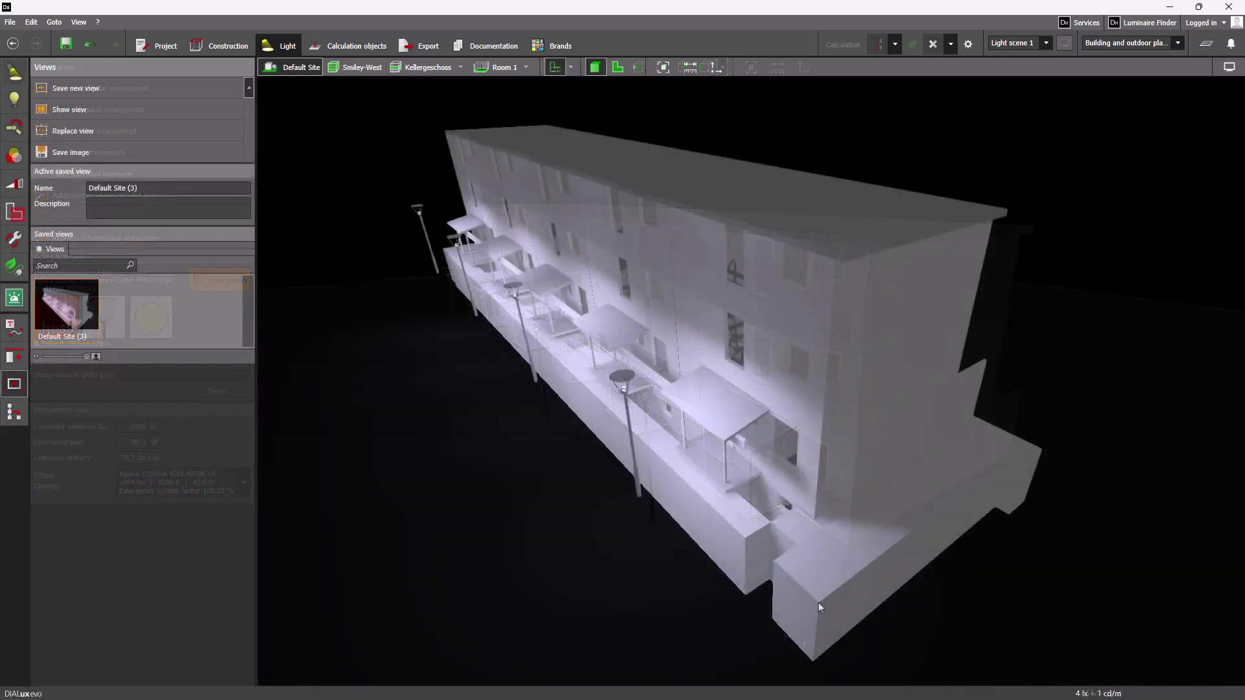
pyautogui.moveTo(818, 601); pyautogui.dragTo(843, 554)
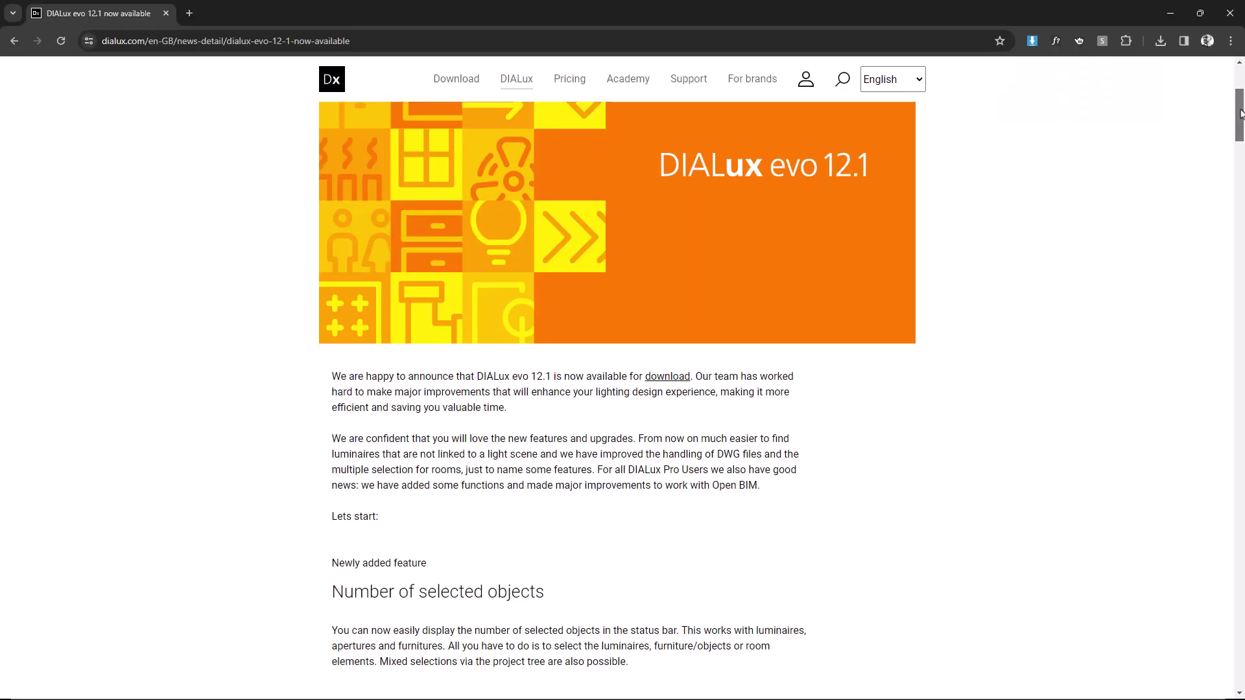
# Scroll the DIALux evo 12.1 article down to the 'Finding luminaires...' section.
pyautogui.scroll(-8, 1240, 113)
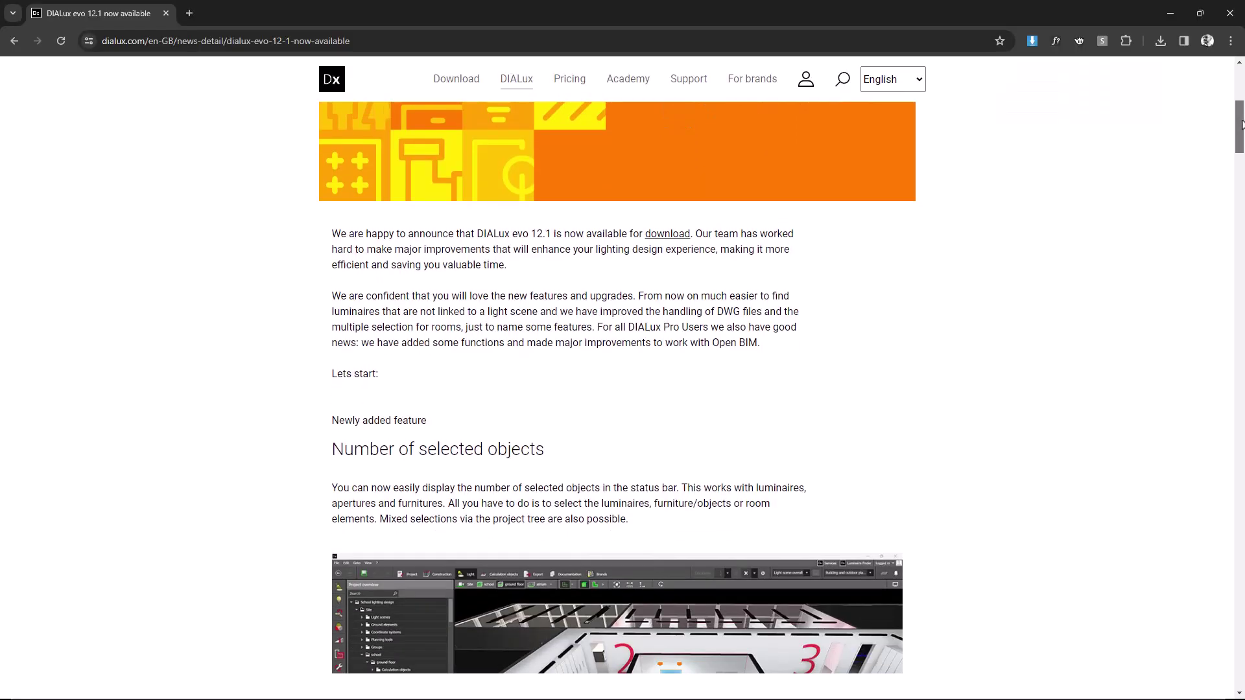